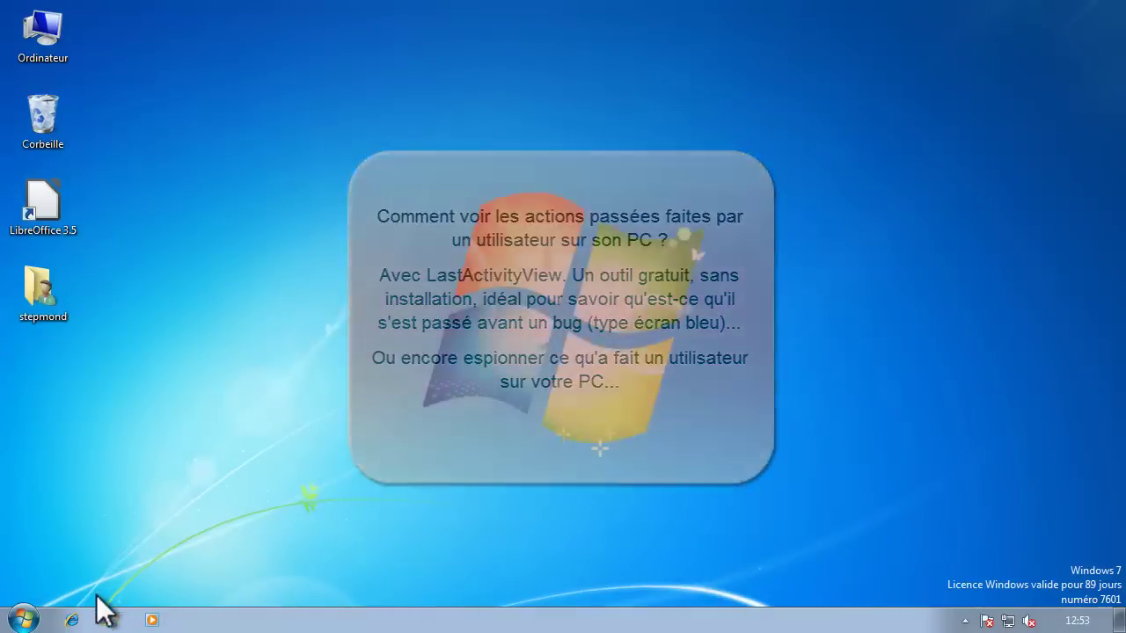
Step: Open the Google home page in Internet Explorer, then snap its window to the screen edge and widen it
right_click(71, 619)
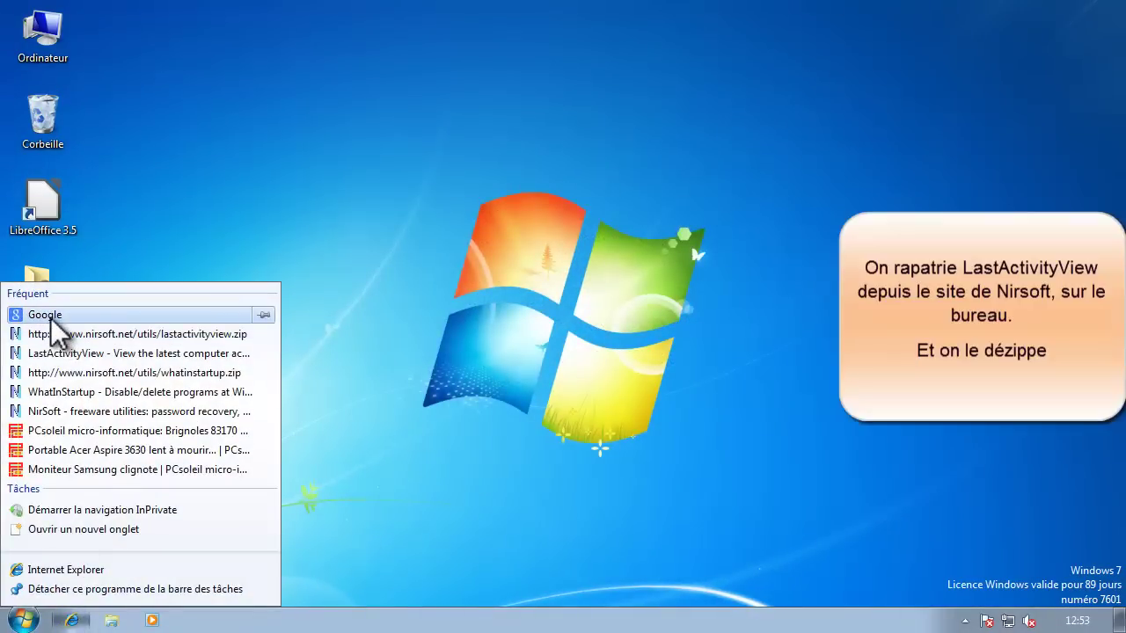
click(50, 315)
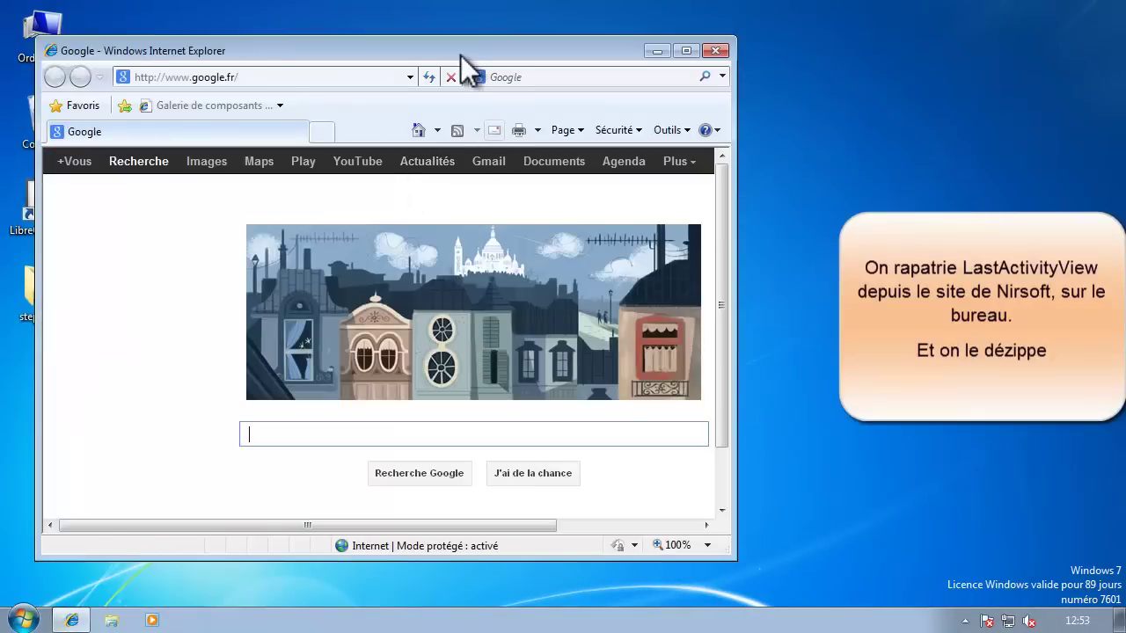
drag(437, 50, 2, 35)
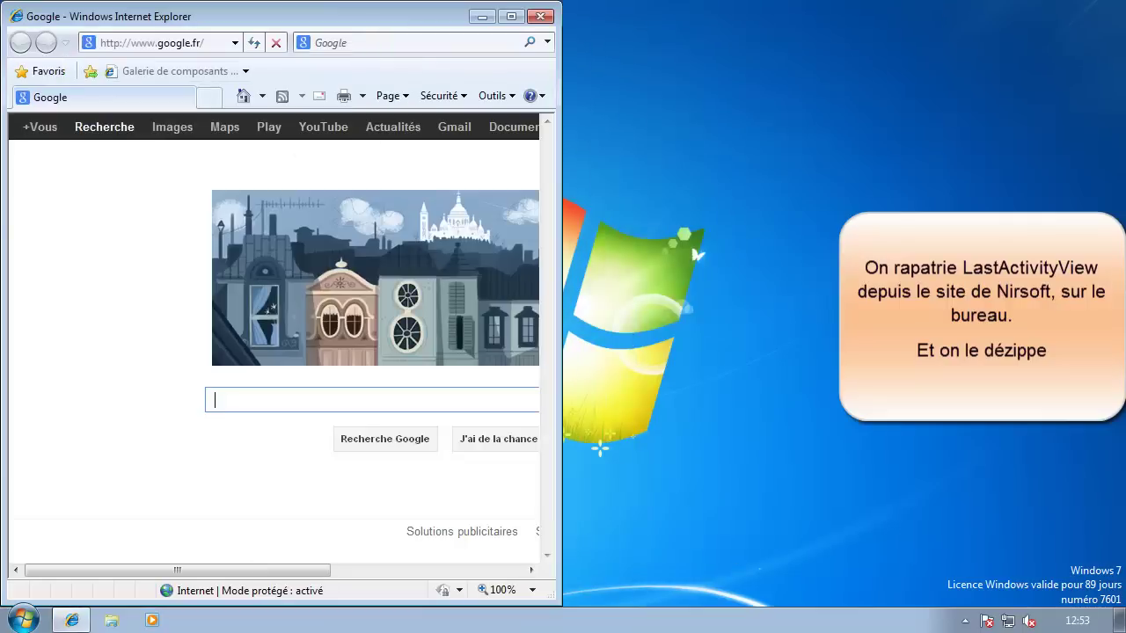
drag(561, 218, 791, 231)
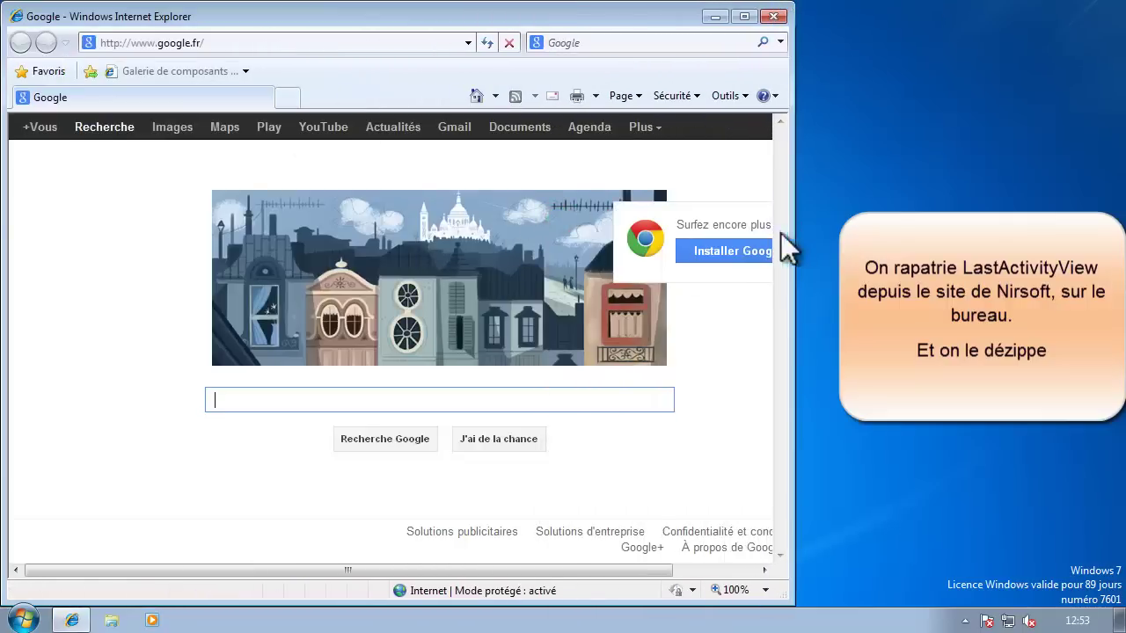
Step: Search Google for "lastactivityview" and open the nirsoft.net result about viewing the latest computer activity
click(387, 400)
text(las)
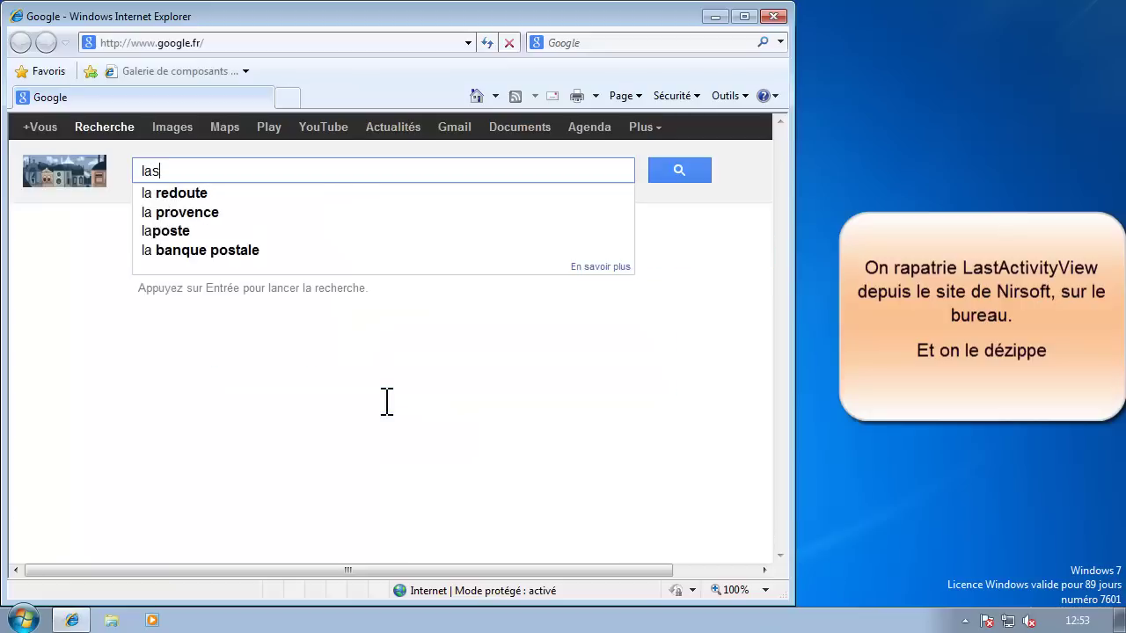
text(tact)
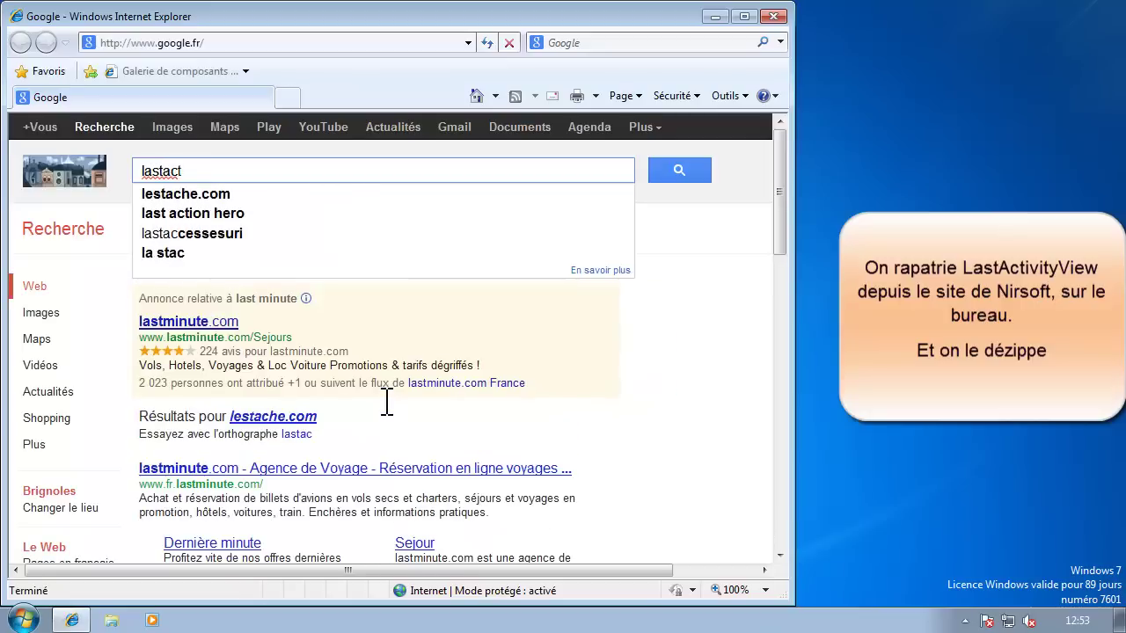
text(ivityview)
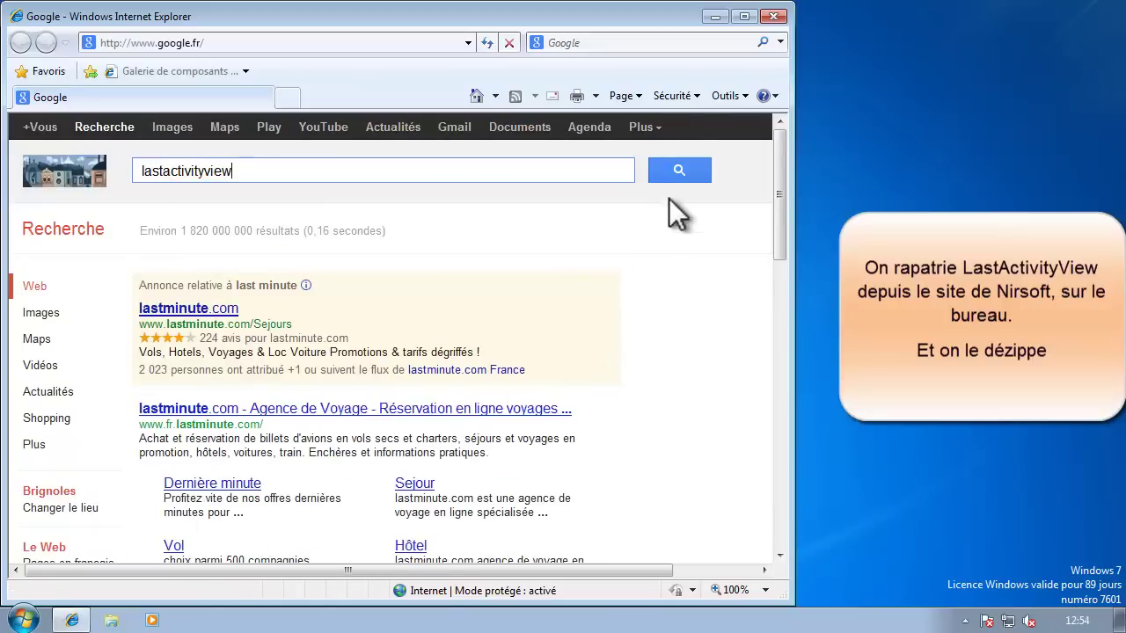
click(671, 174)
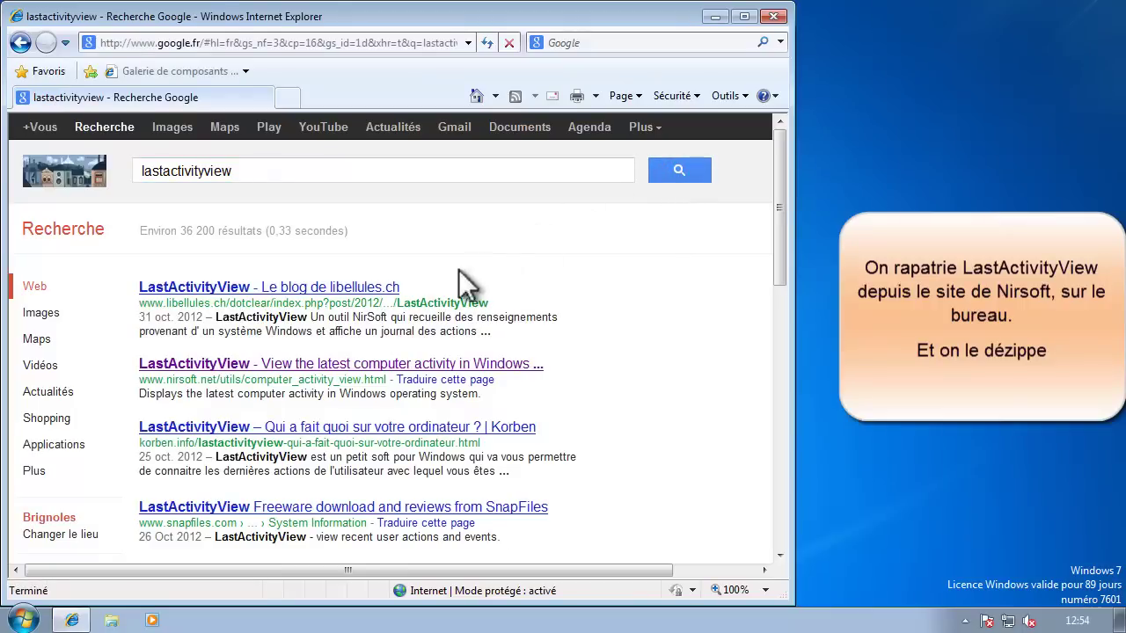
click(451, 365)
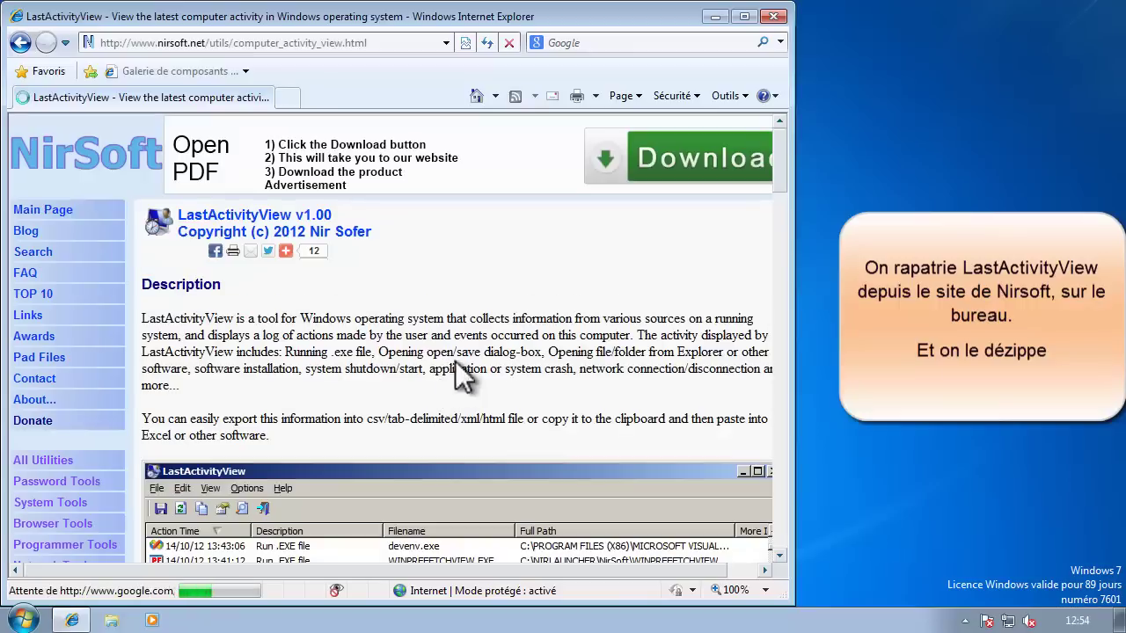
Step: Save the LastActivityView download from the NirSoft page to the desktop (Bureau) as lastactivityview, and close the browser
drag(777, 170, 783, 475)
right_click(507, 350)
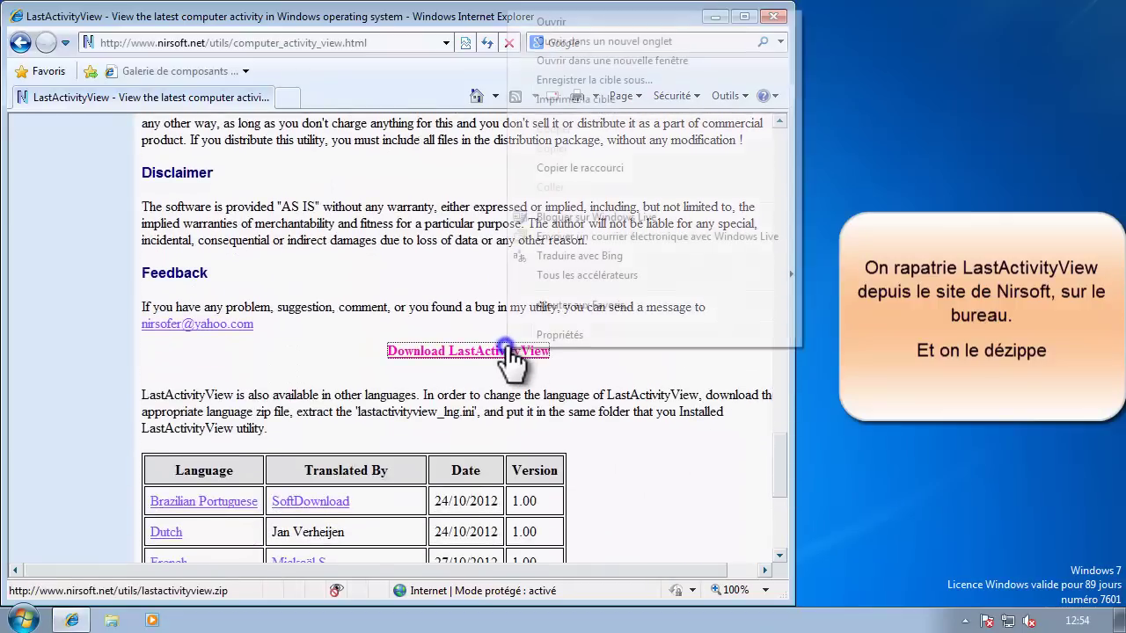
click(646, 80)
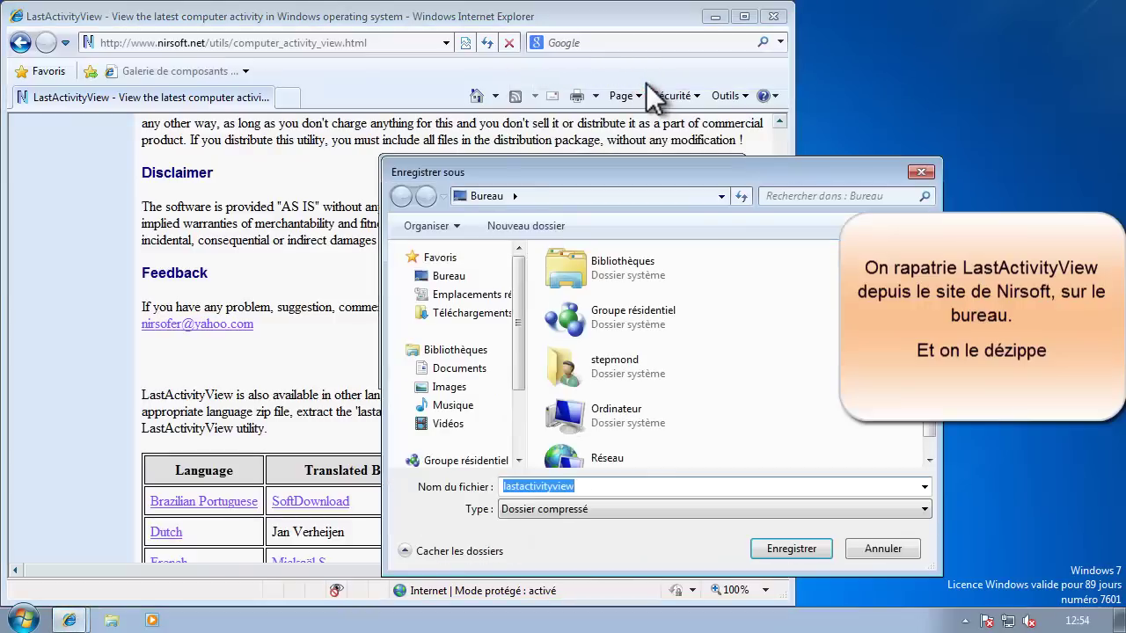
click(456, 282)
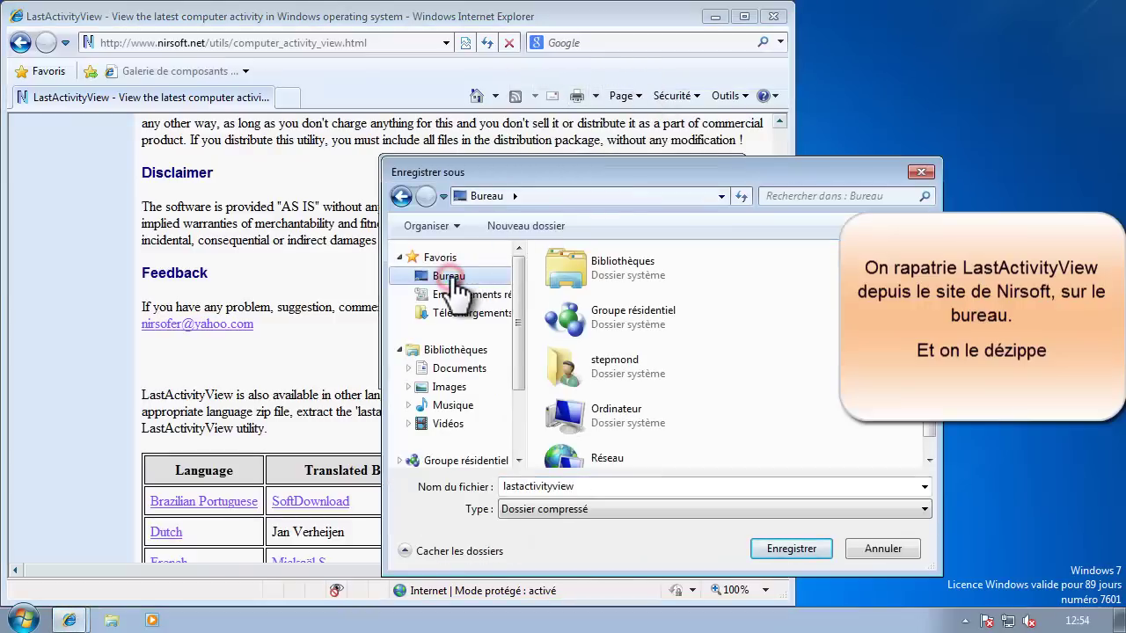
click(822, 549)
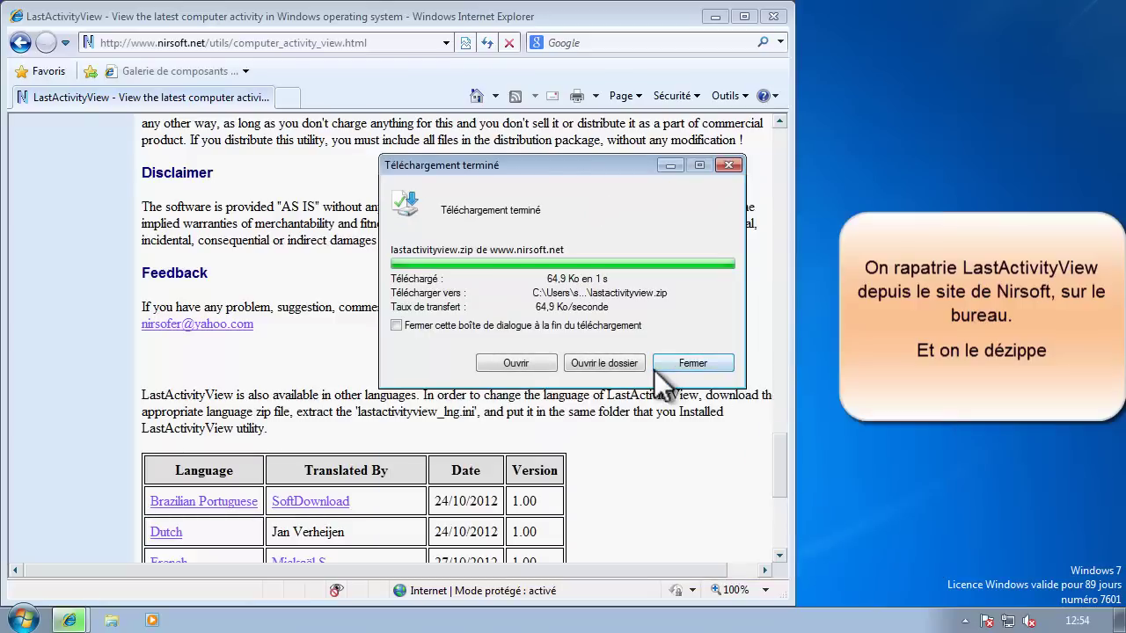
click(703, 365)
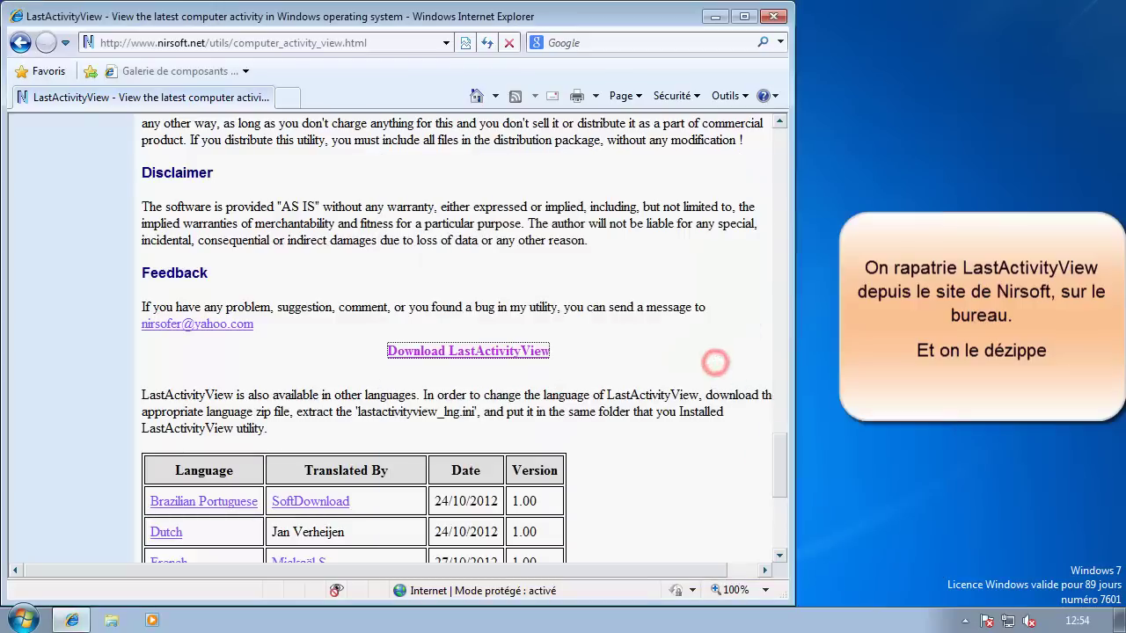
click(772, 17)
click(249, 341)
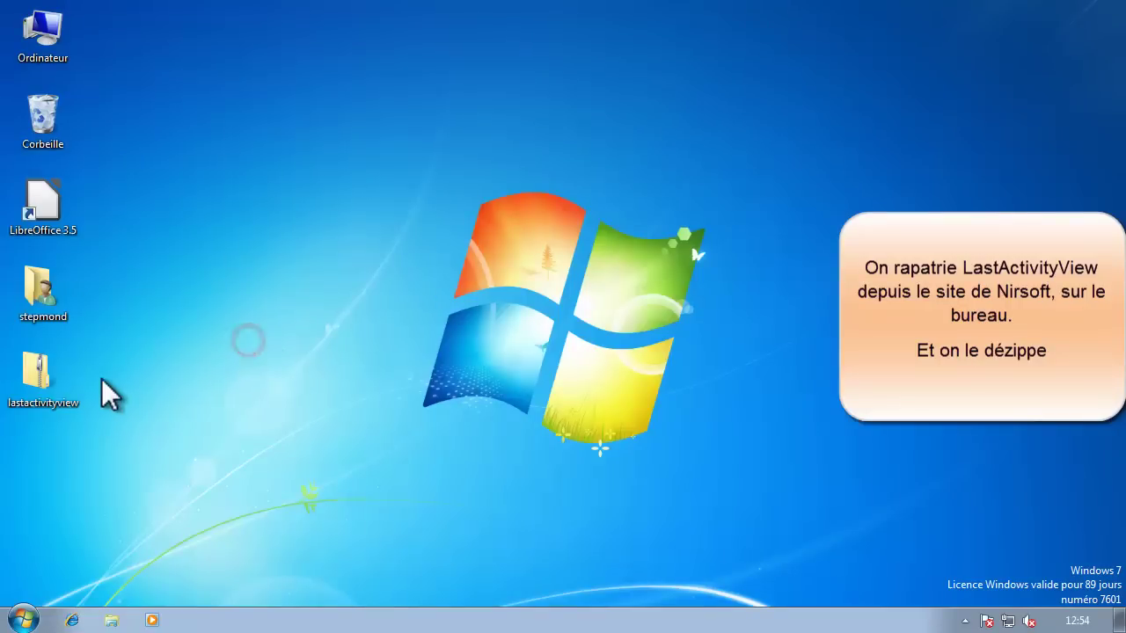
Step: Extract the whole lastactivityview archive into a lastactivityview folder on the desktop
right_click(40, 380)
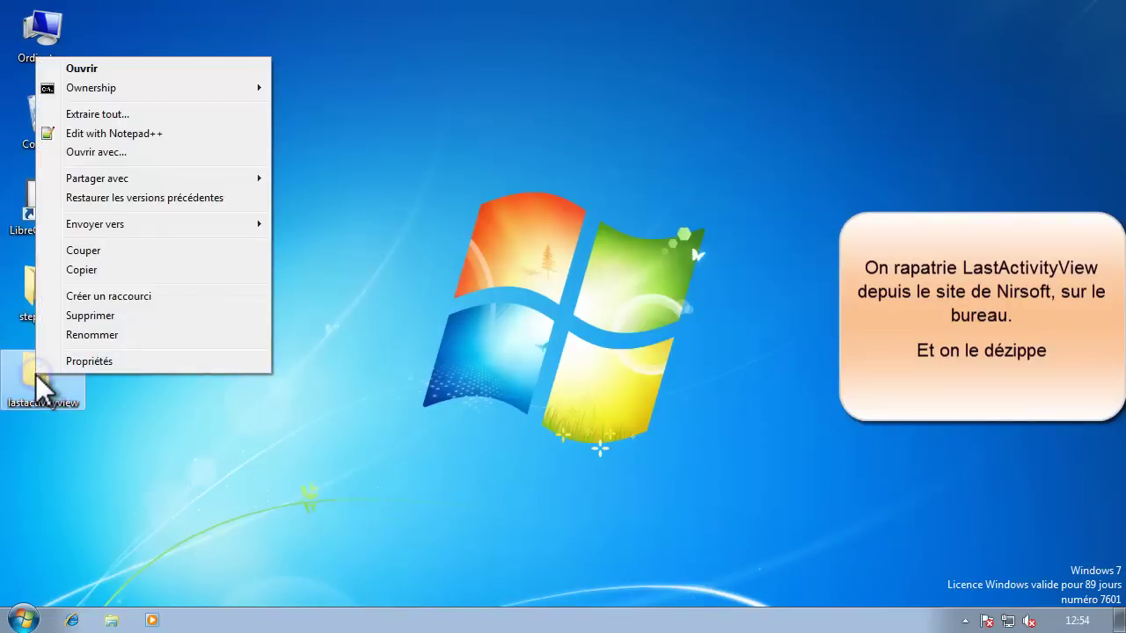
click(127, 114)
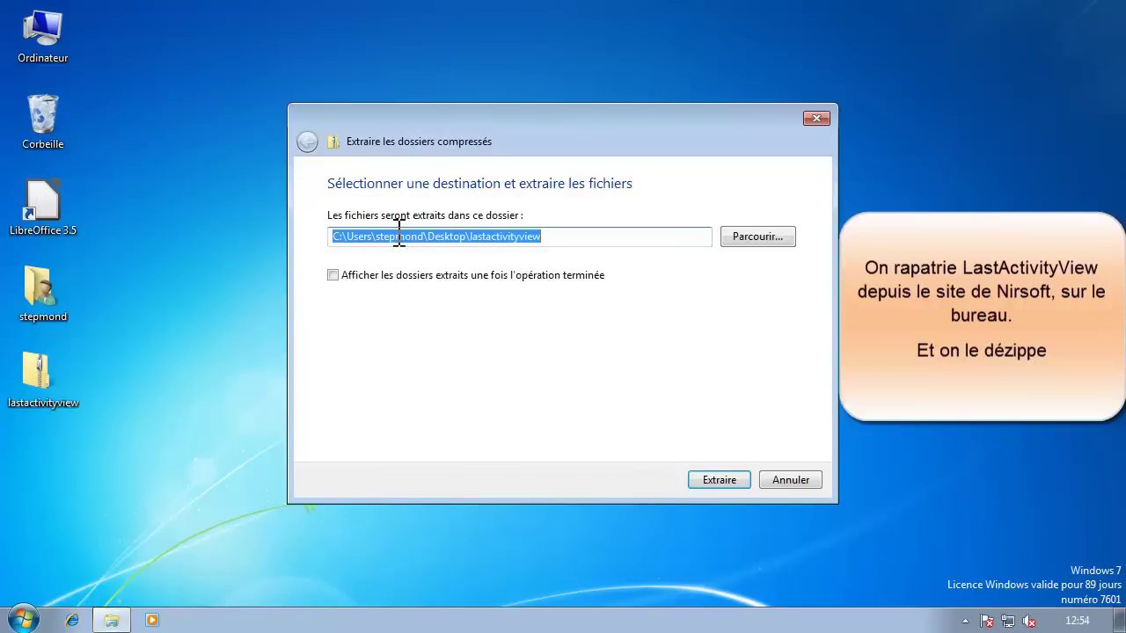
click(546, 235)
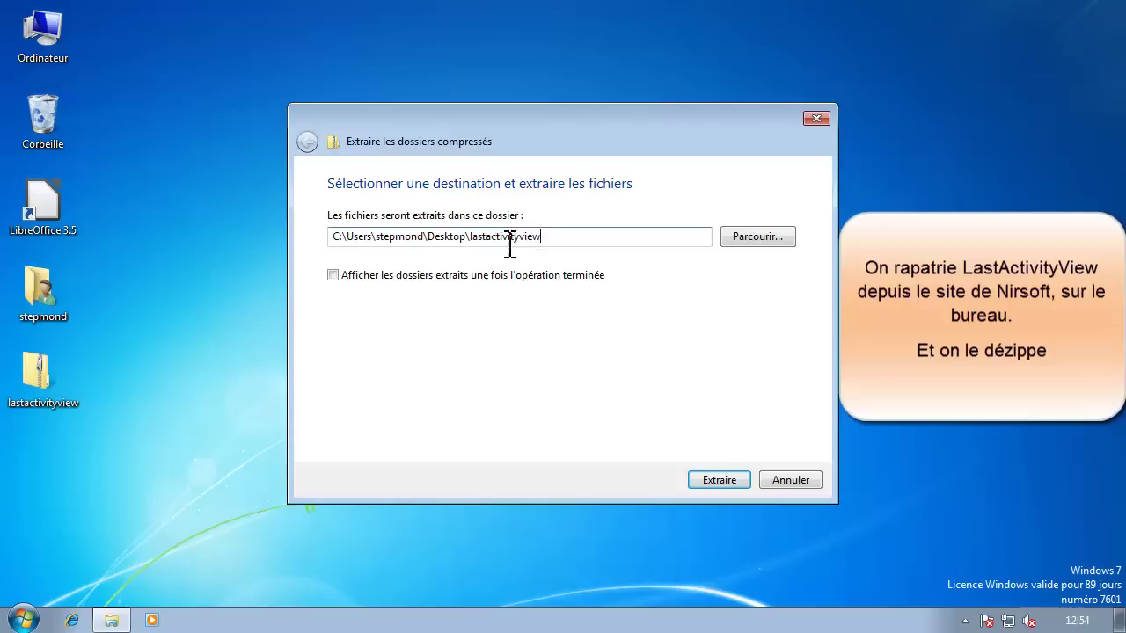
click(734, 480)
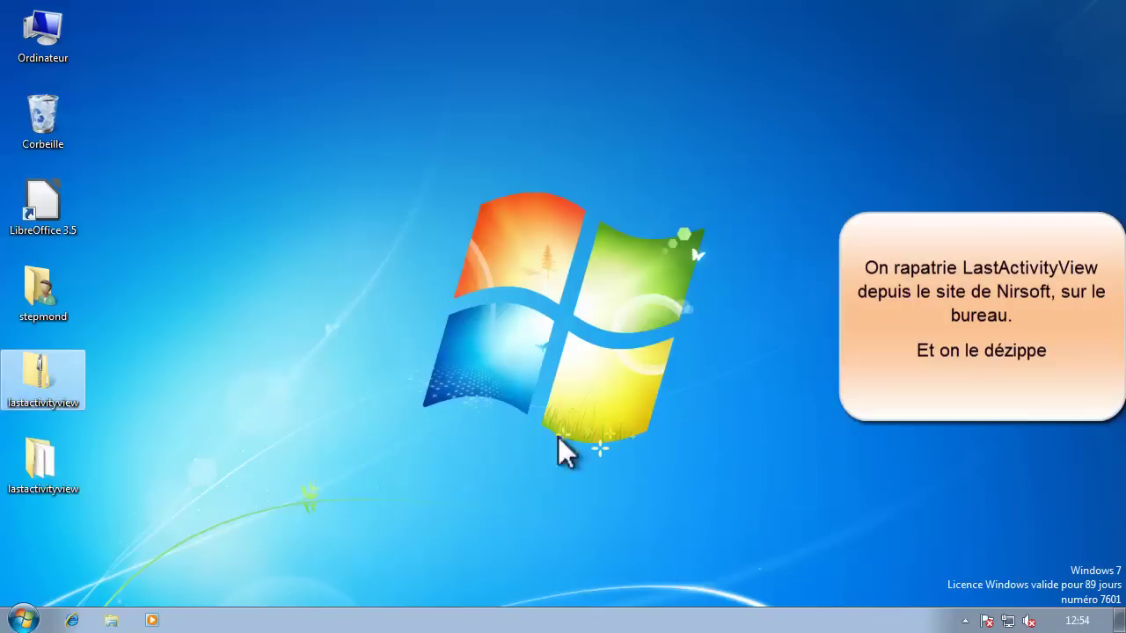
click(341, 385)
Step: Open the extracted lastactivityview folder and move its window closer to the desktop's corner
click(52, 468)
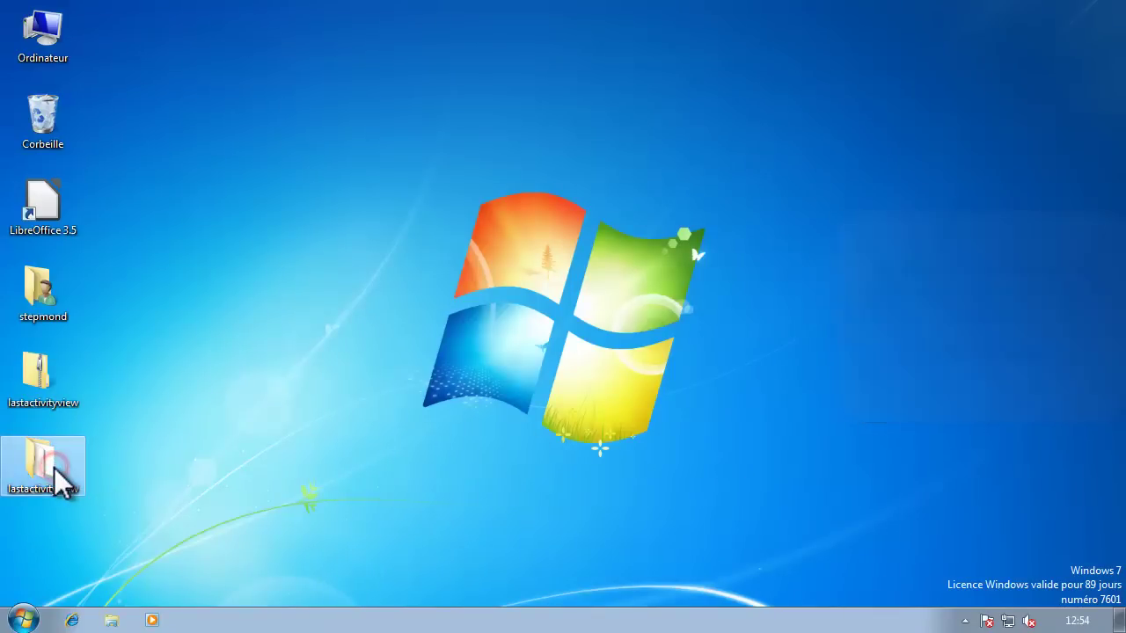
right_click(55, 468)
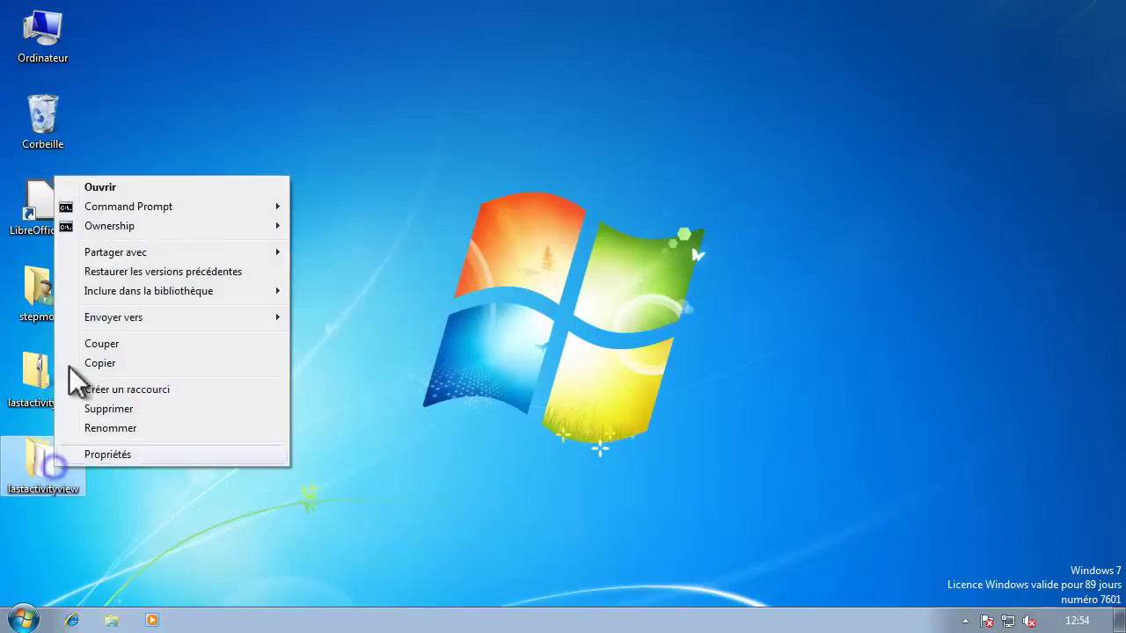
click(135, 188)
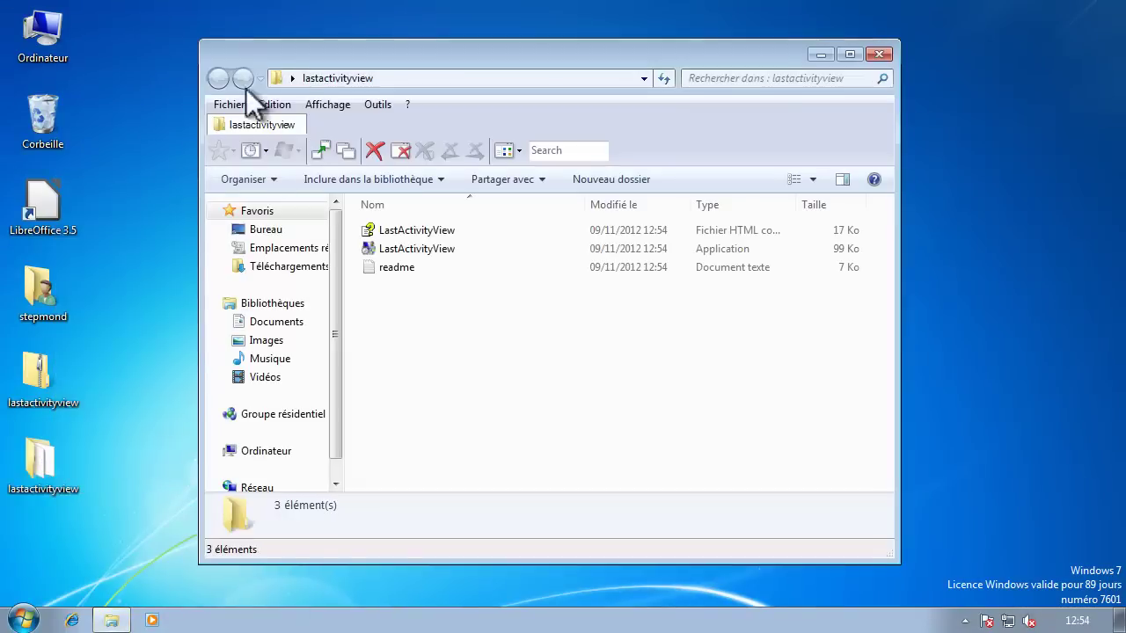
drag(283, 62, 160, 31)
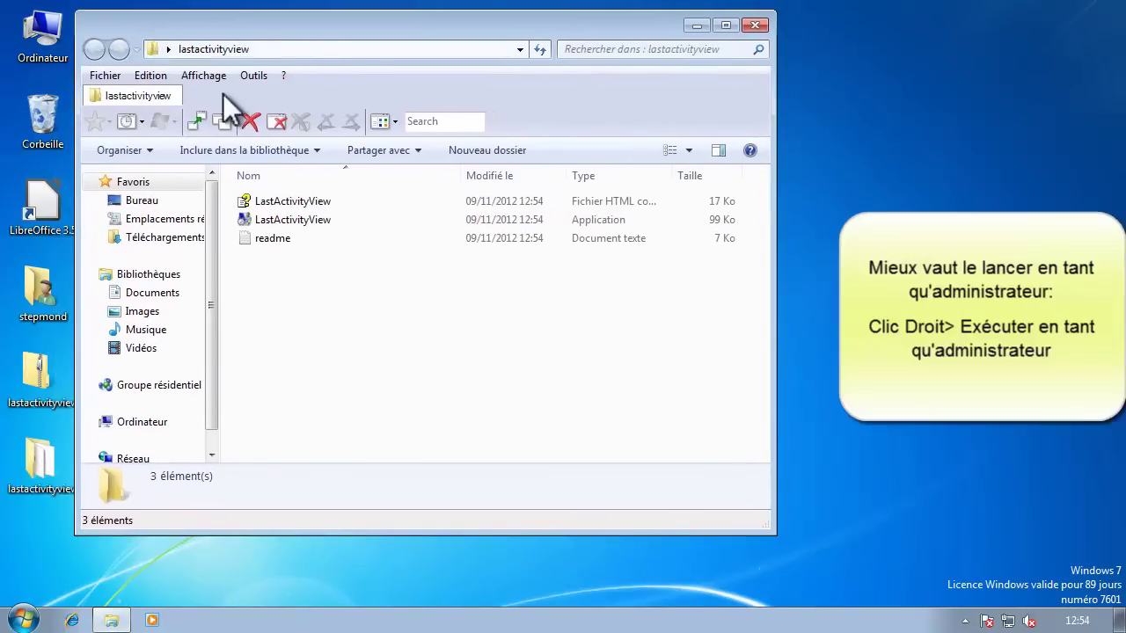
Step: Run the LastActivityView application as administrator and authorise it in User Account Control
right_click(289, 219)
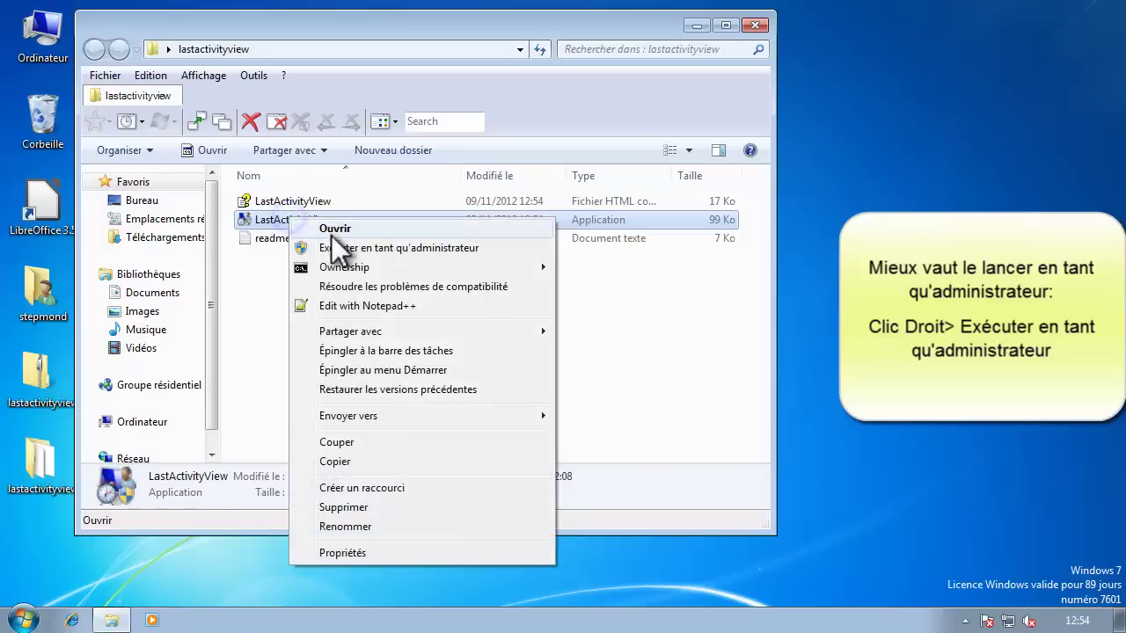
click(477, 250)
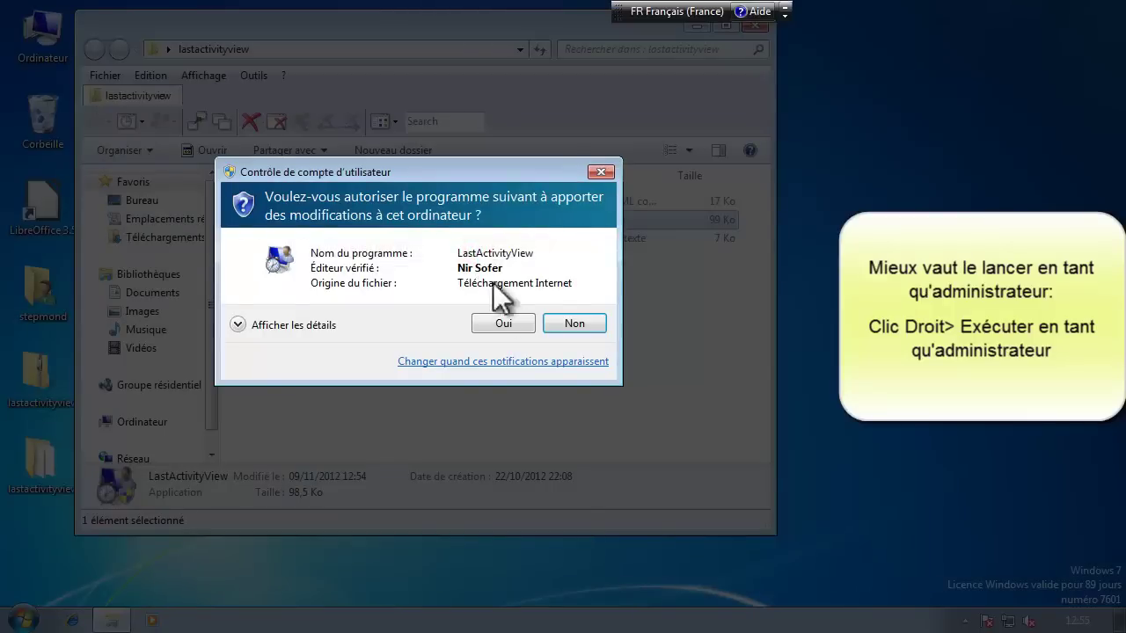
click(503, 324)
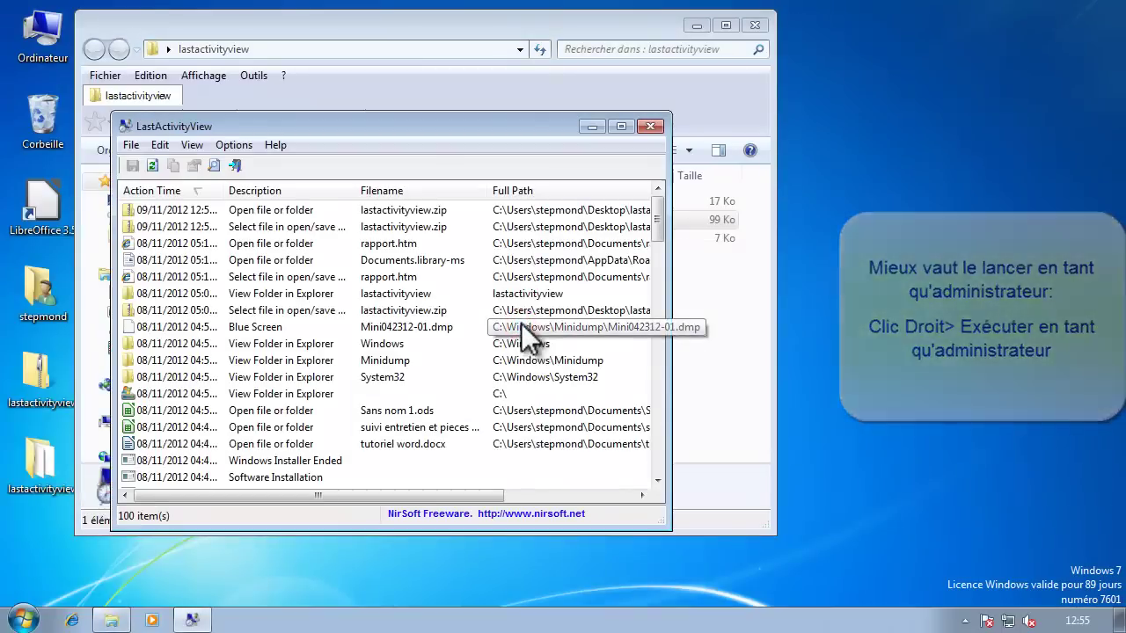
Step: Close the lastactivityview folder window, then move and enlarge the LastActivityView window to show more rows and columns
click(754, 25)
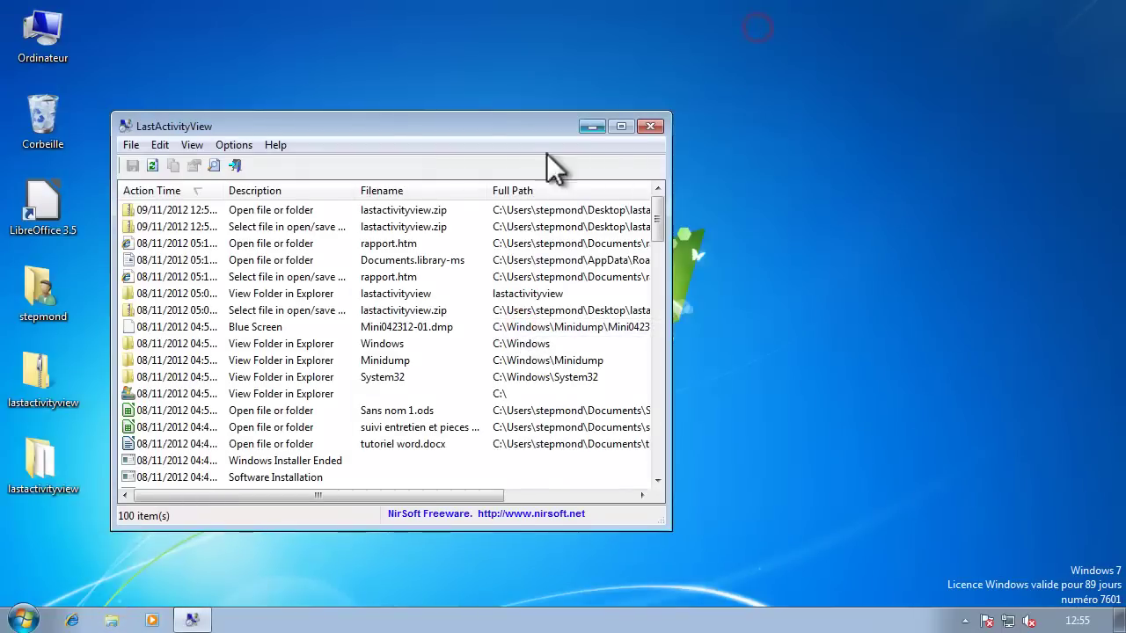
drag(446, 123, 343, 30)
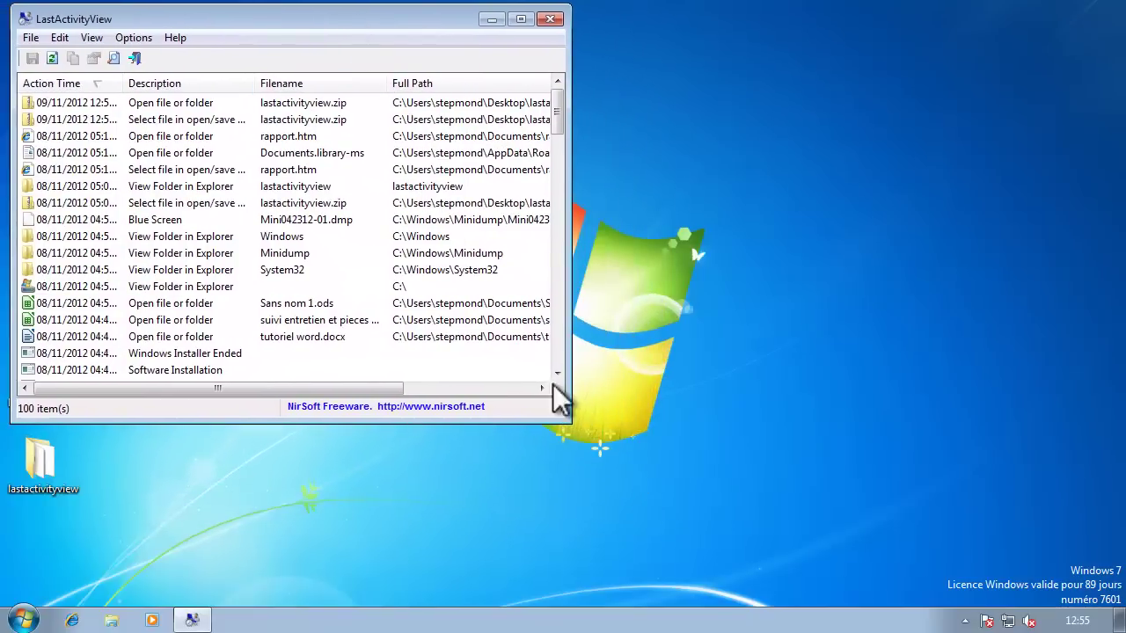
drag(568, 421, 730, 619)
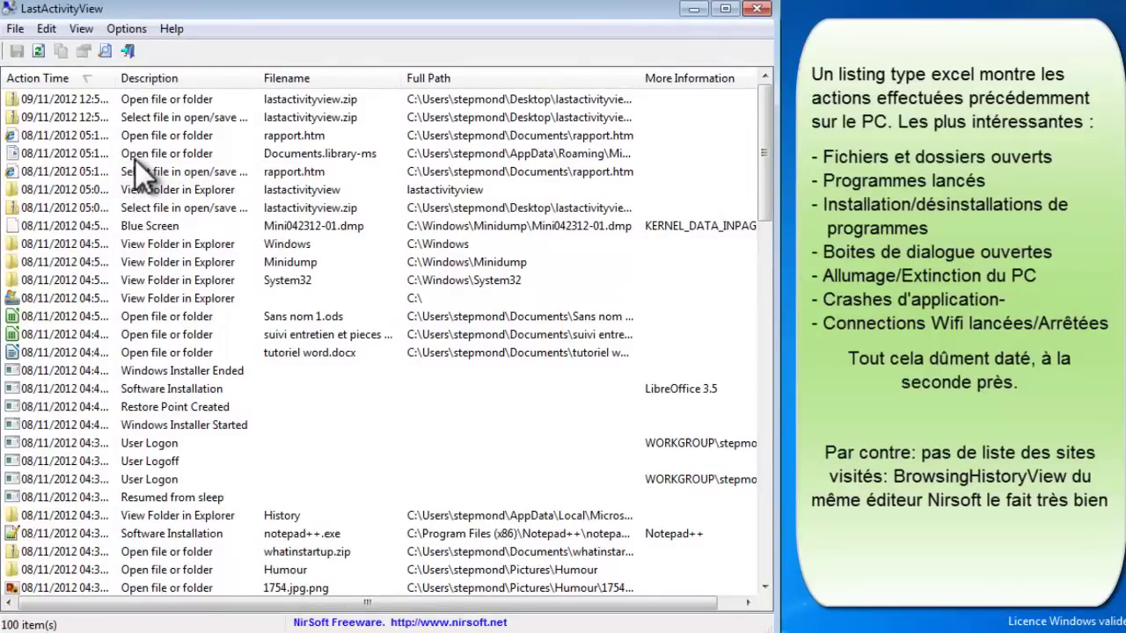
Step: Examine the logged activity, from the recently opened files down to the older logons, shutdowns and software installations
click(168, 94)
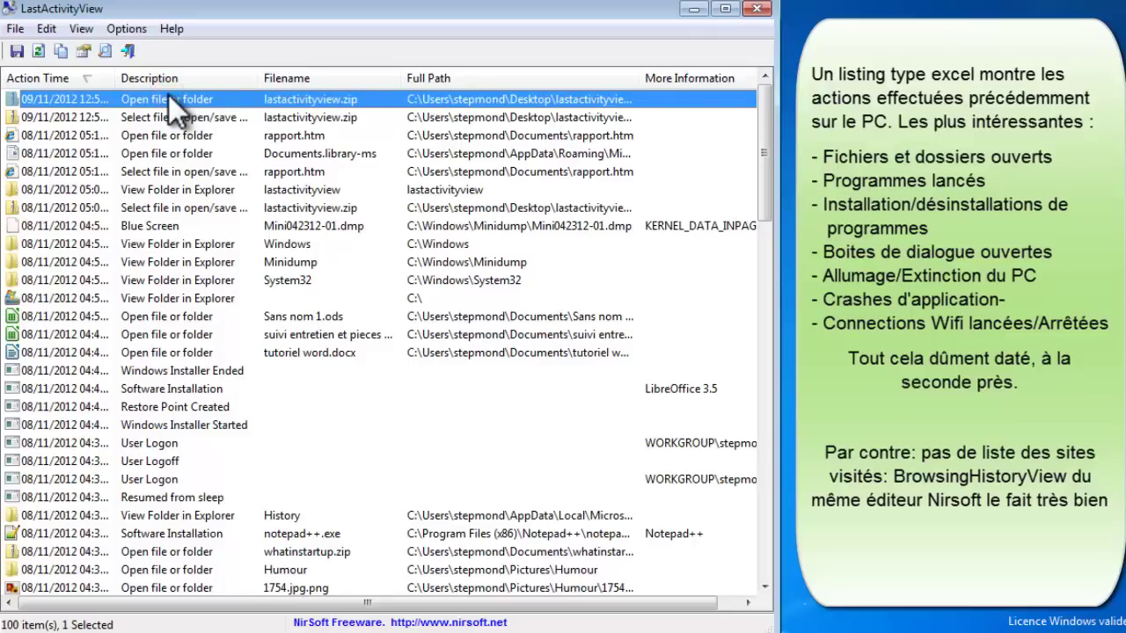
click(177, 334)
click(182, 353)
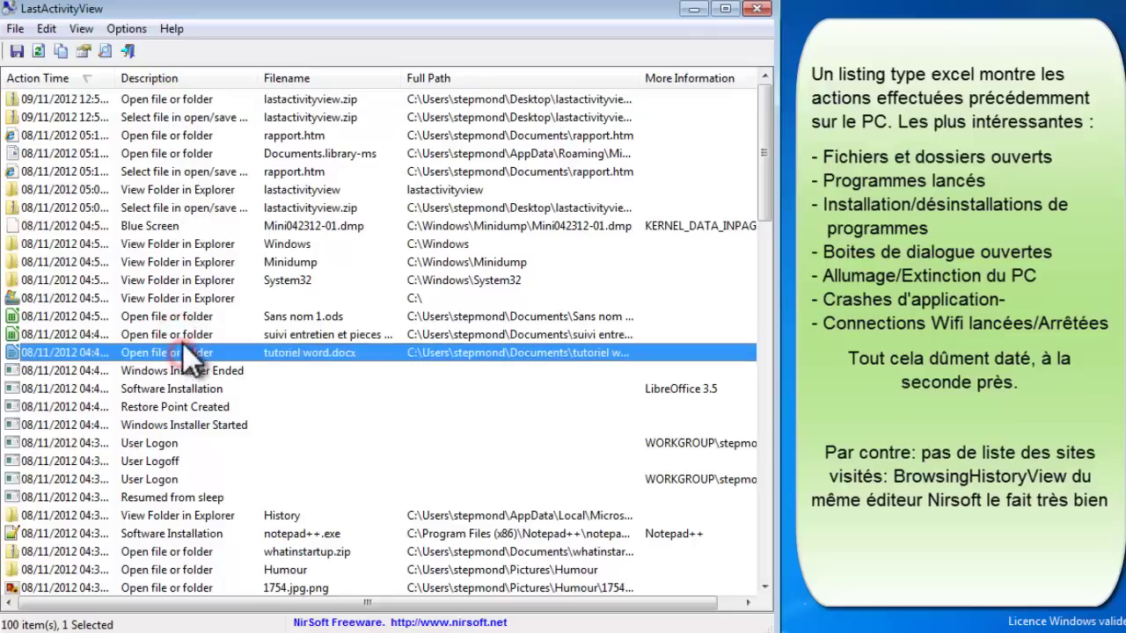
scroll(183, 361, down, 2)
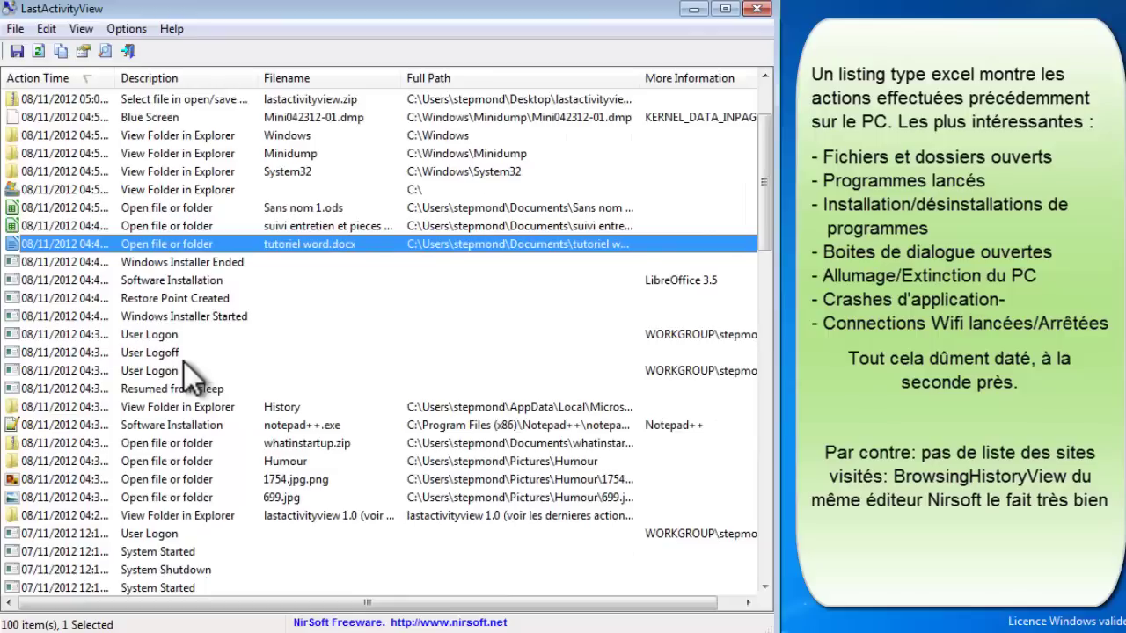
scroll(183, 360, down, 15)
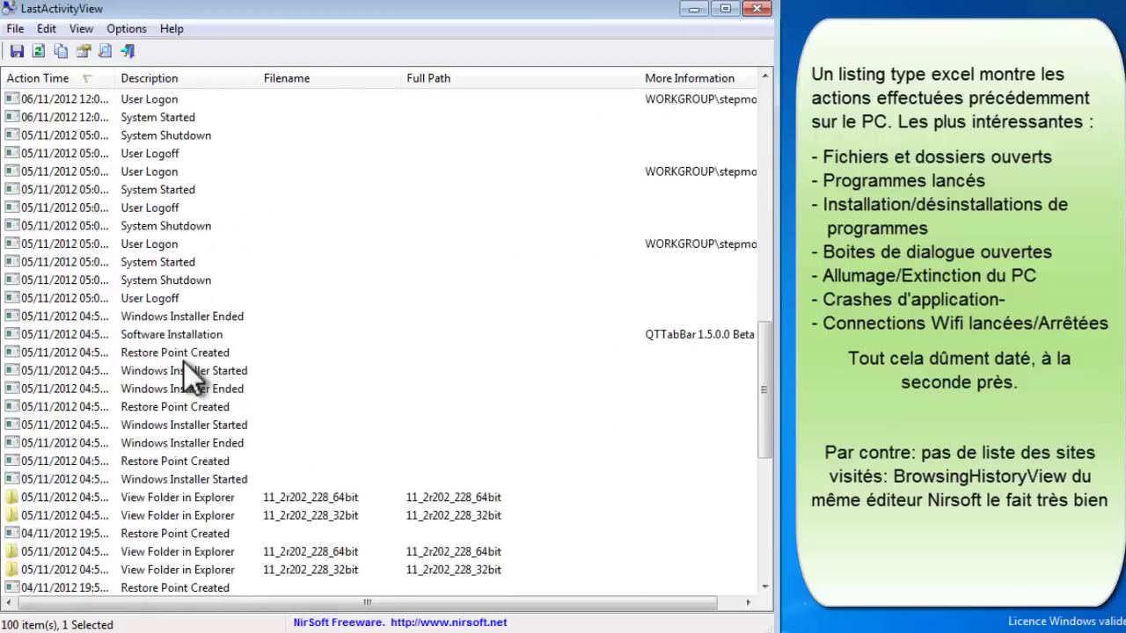
scroll(183, 360, down, 1)
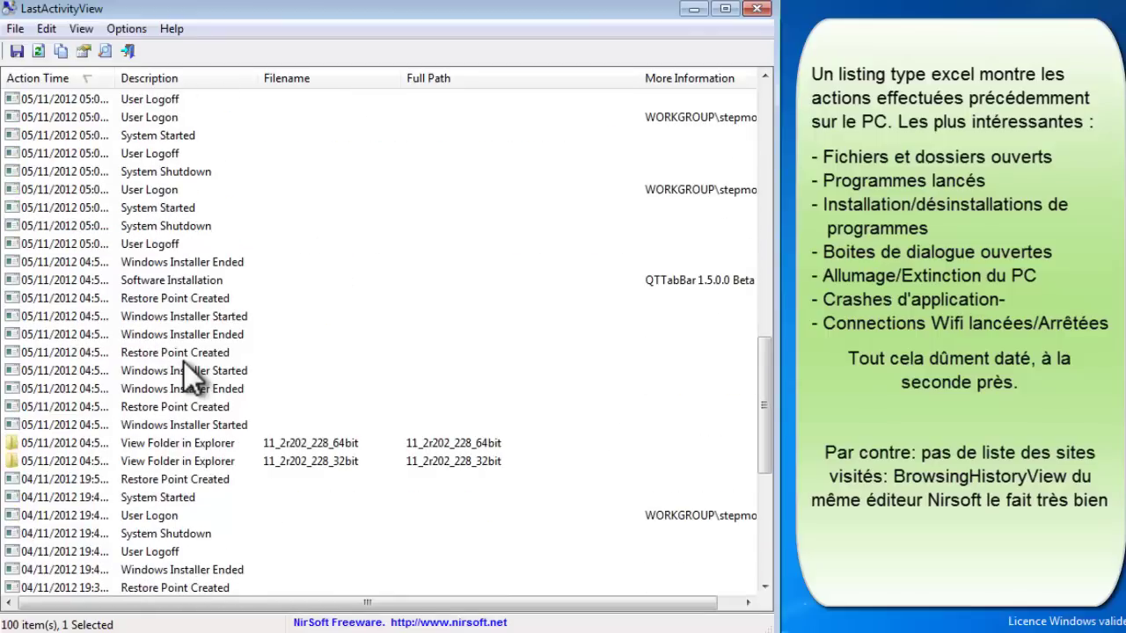
scroll(183, 360, down, 4)
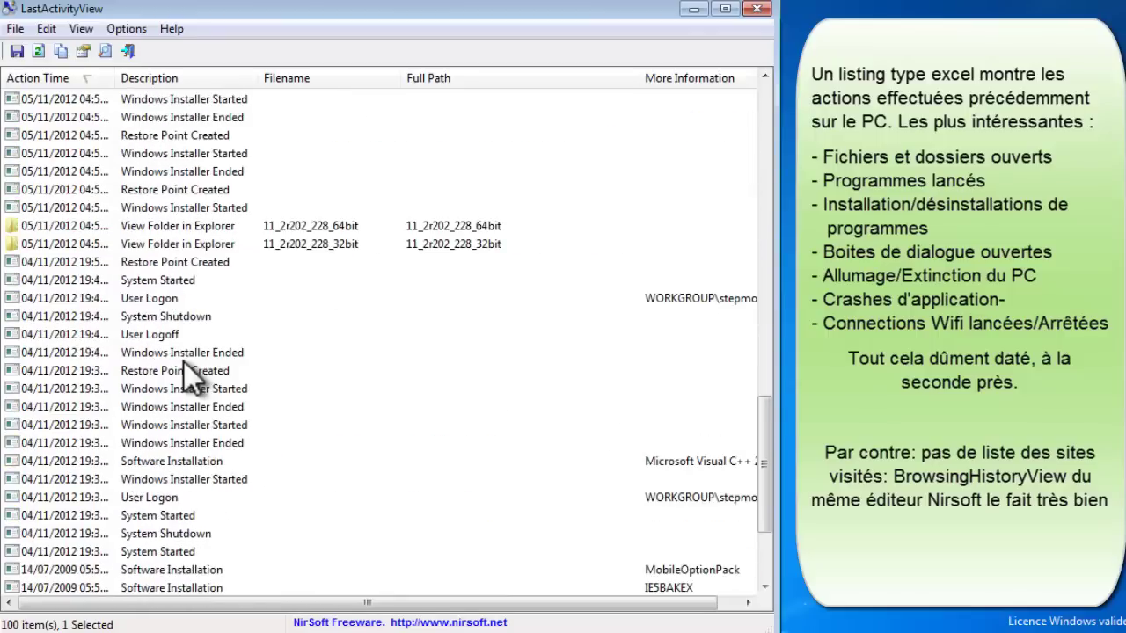
Step: Examine the oldest Software Installation, System Shutdown and User Logon entries, and return to the most recent activity
scroll(183, 360, down, 3)
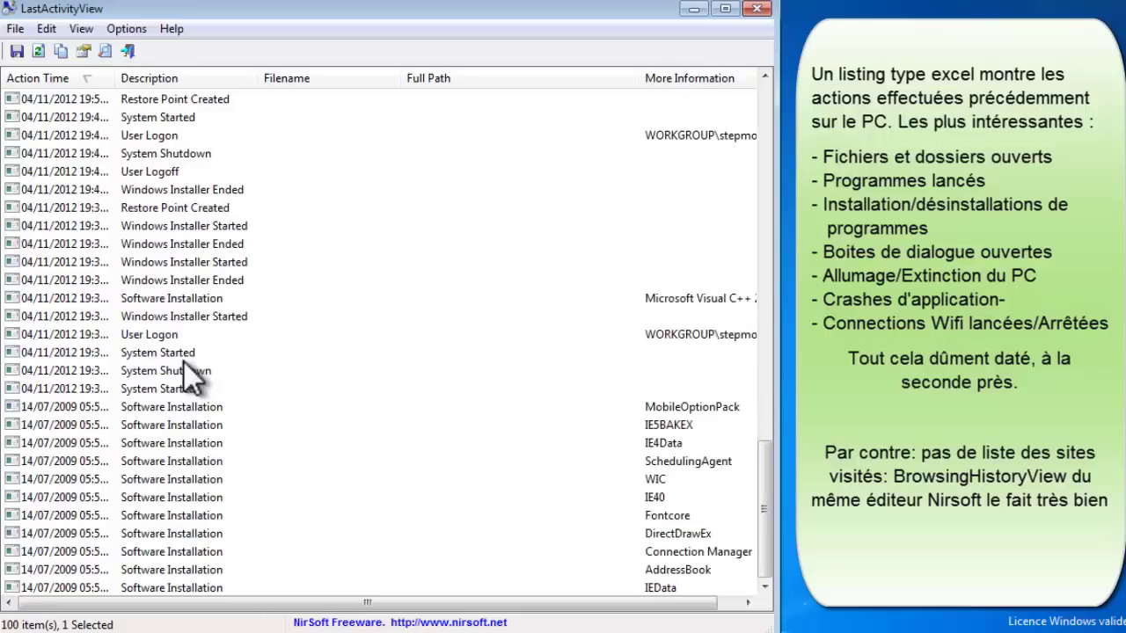
click(177, 475)
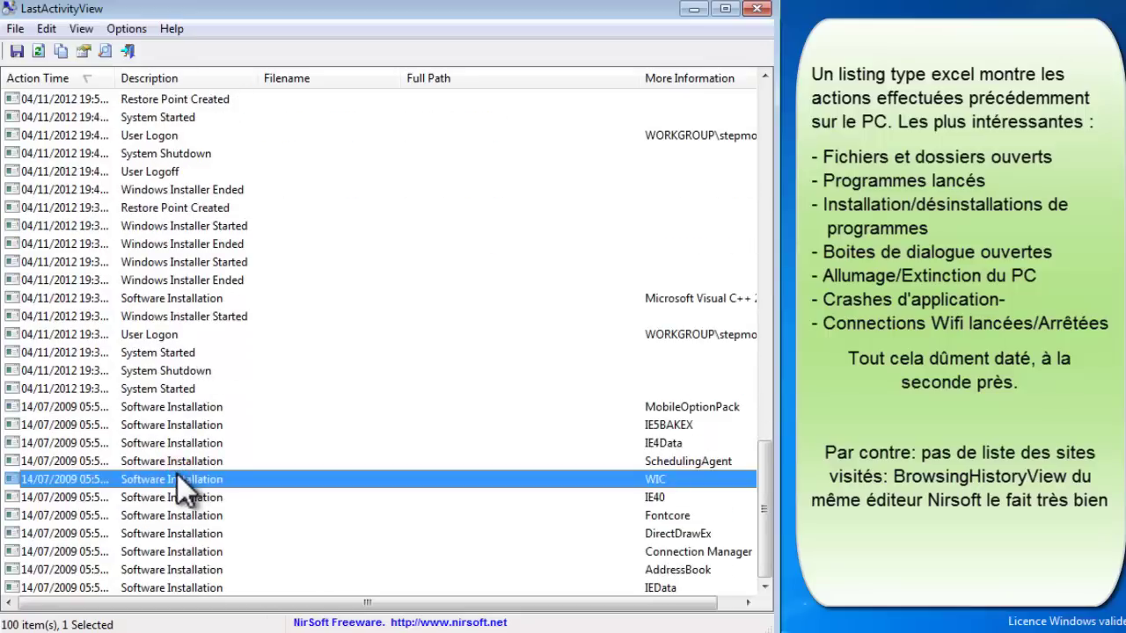
scroll(177, 474, up, 2)
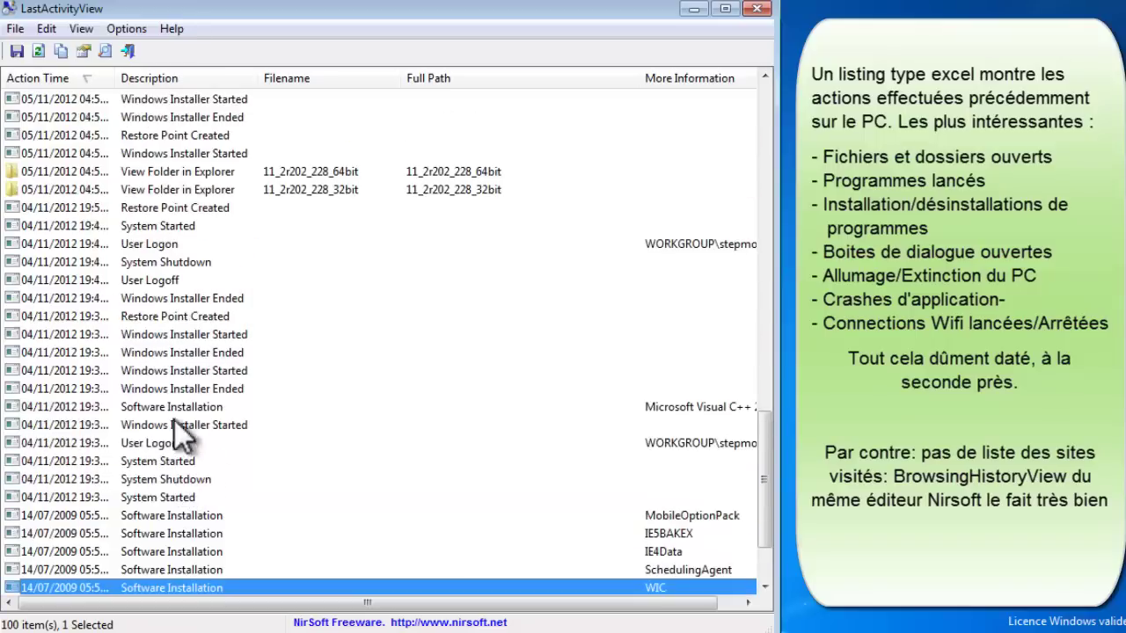
click(172, 263)
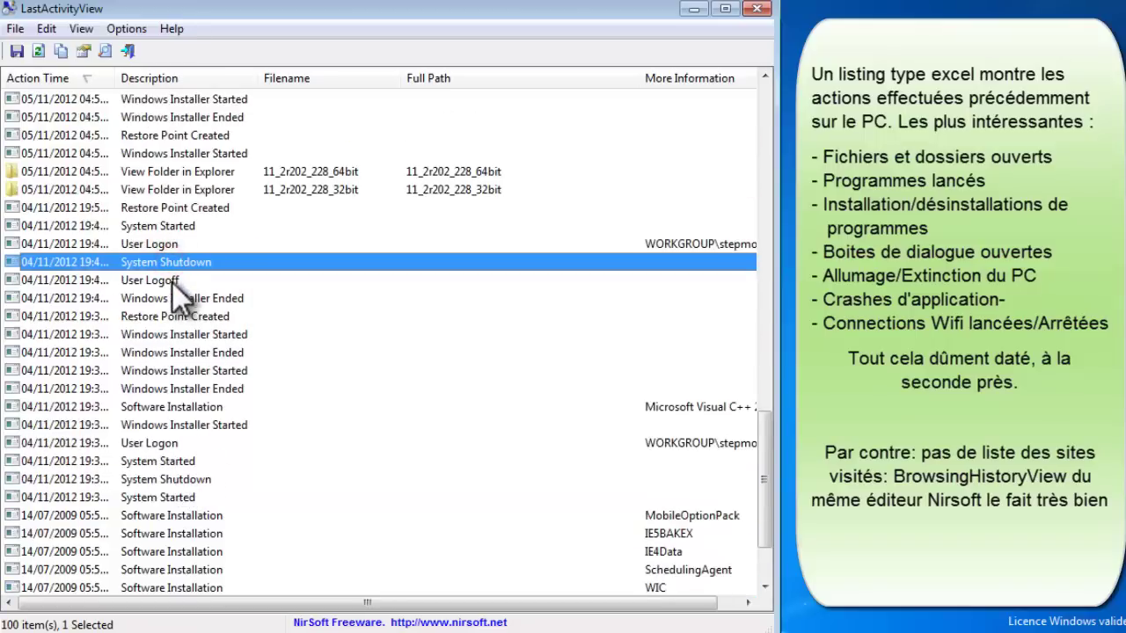
click(168, 245)
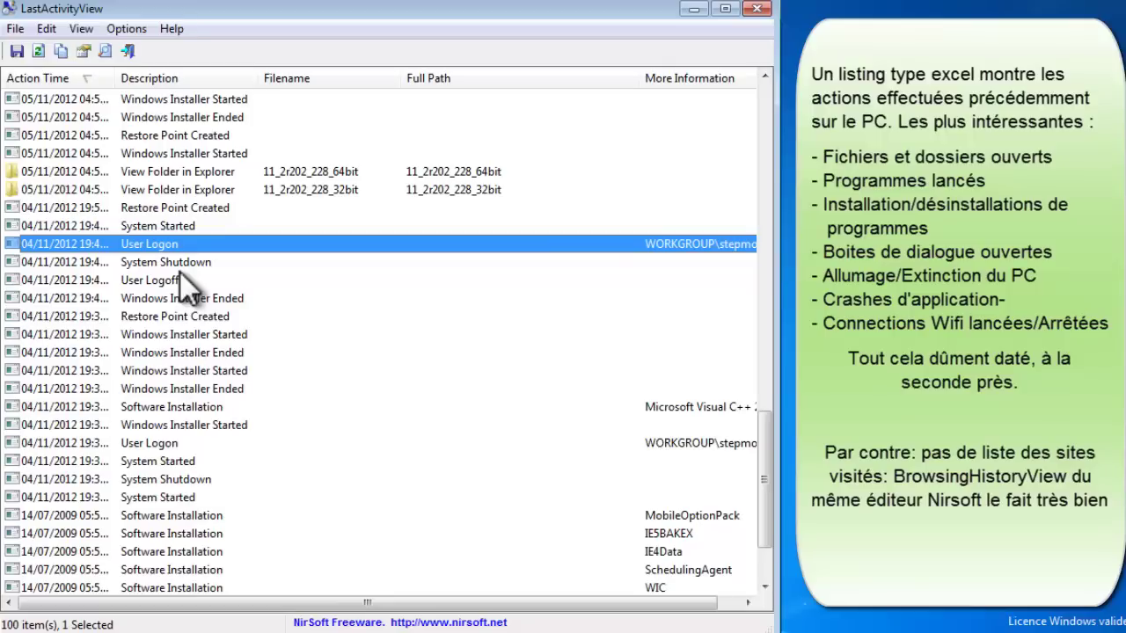
scroll(179, 271, up, 15)
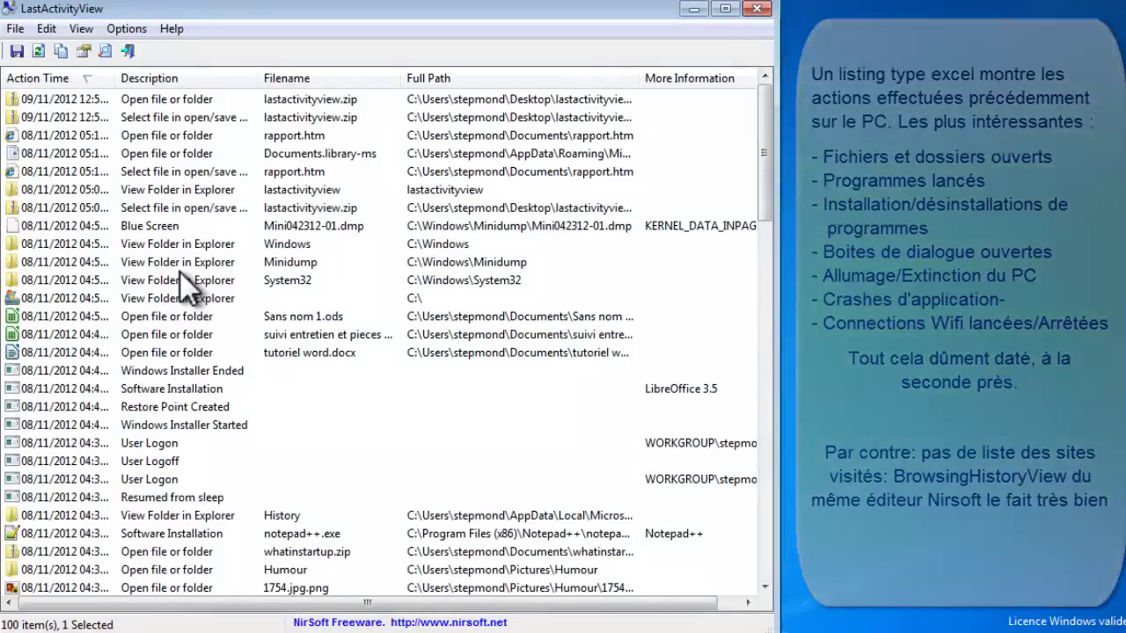
Step: Widen the Action Time column to show full dates and times, and view the properties of the newest lastactivityview.zip entry
drag(117, 79, 191, 79)
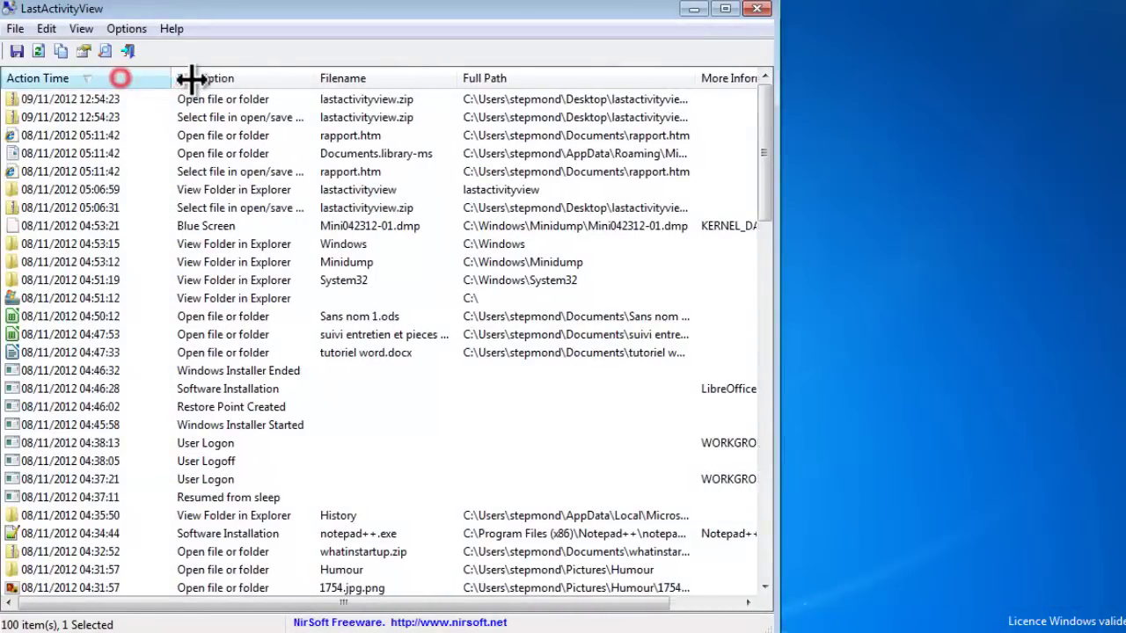
click(80, 101)
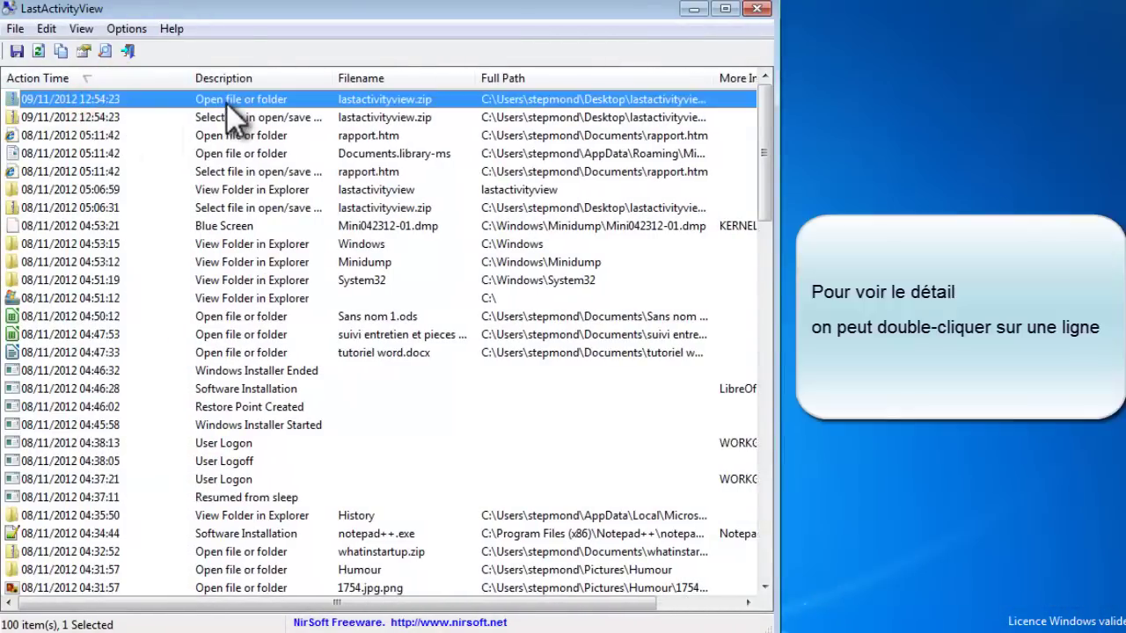
double_click(228, 99)
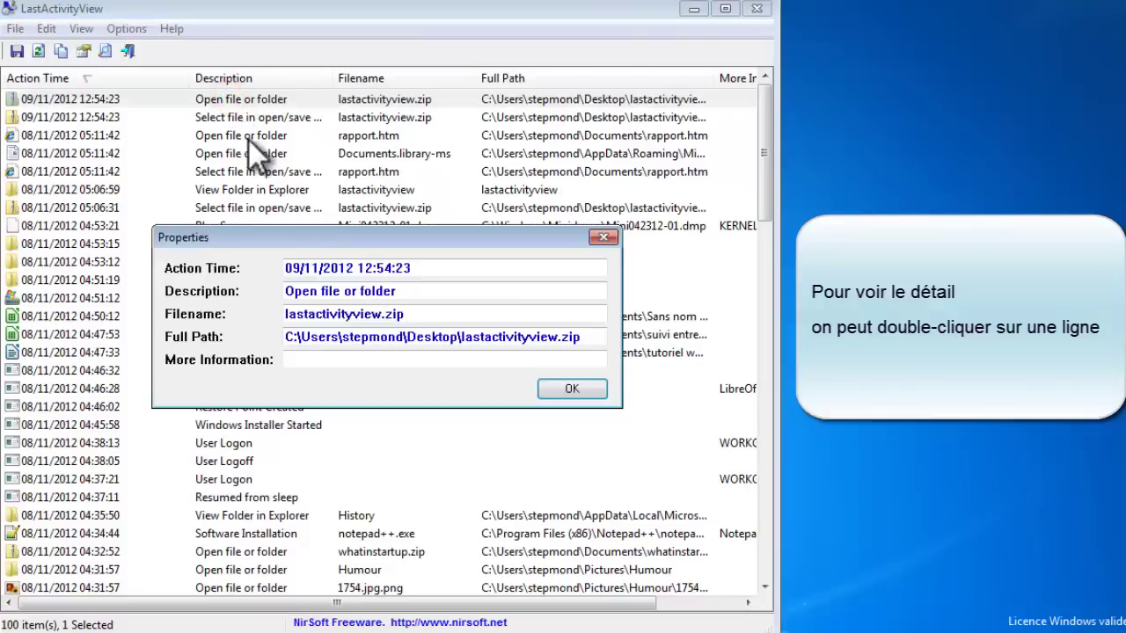
click(430, 263)
drag(431, 263, 361, 266)
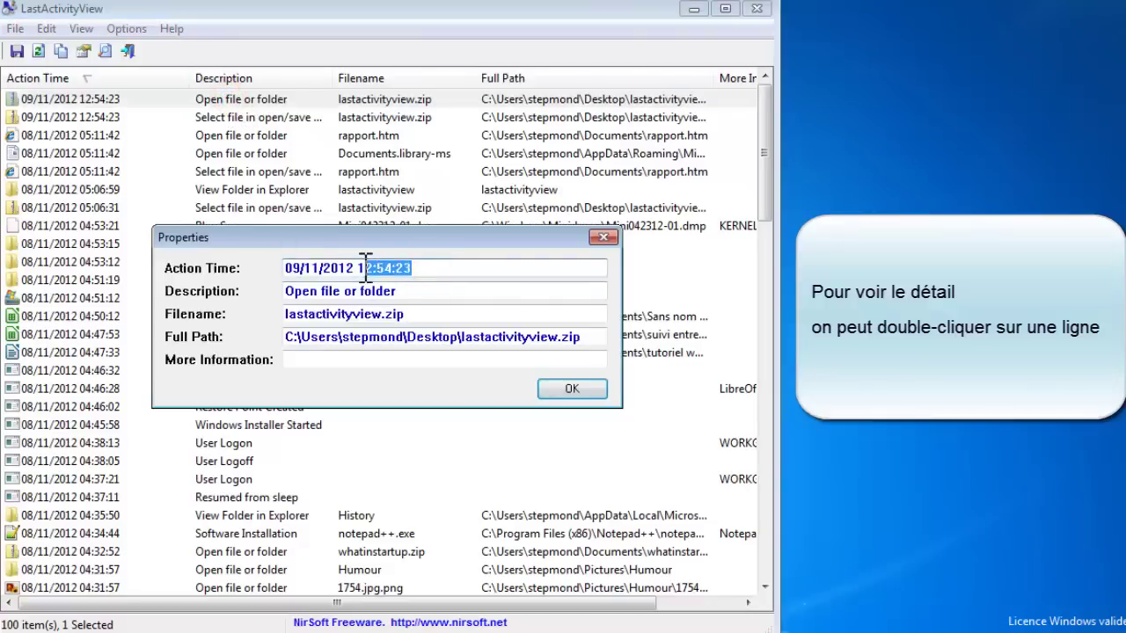
click(426, 291)
click(440, 314)
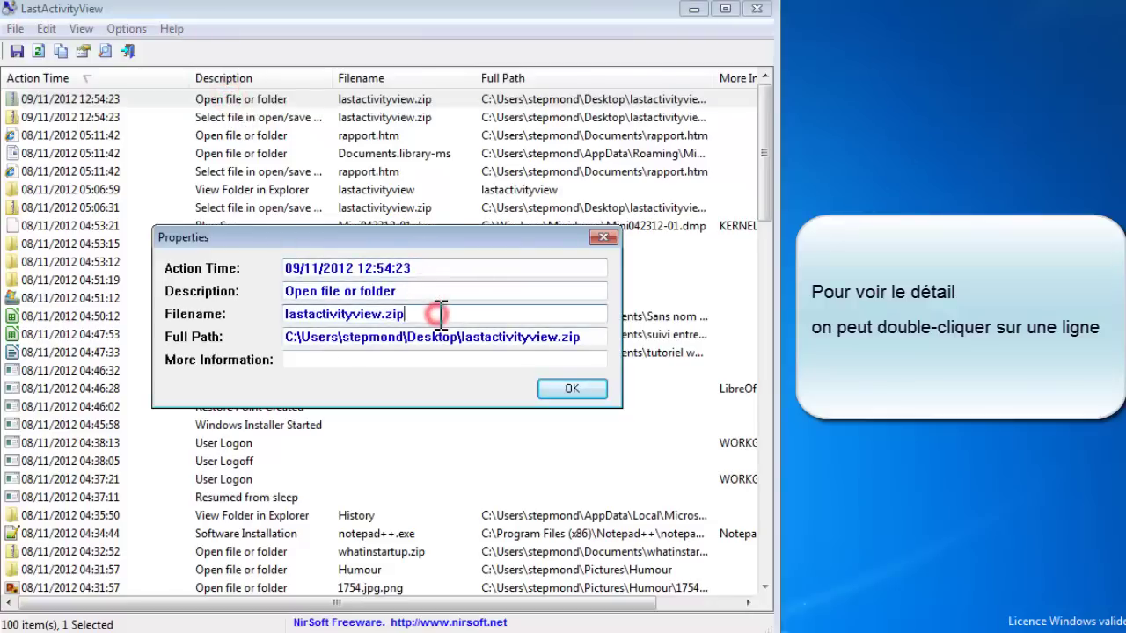
click(576, 392)
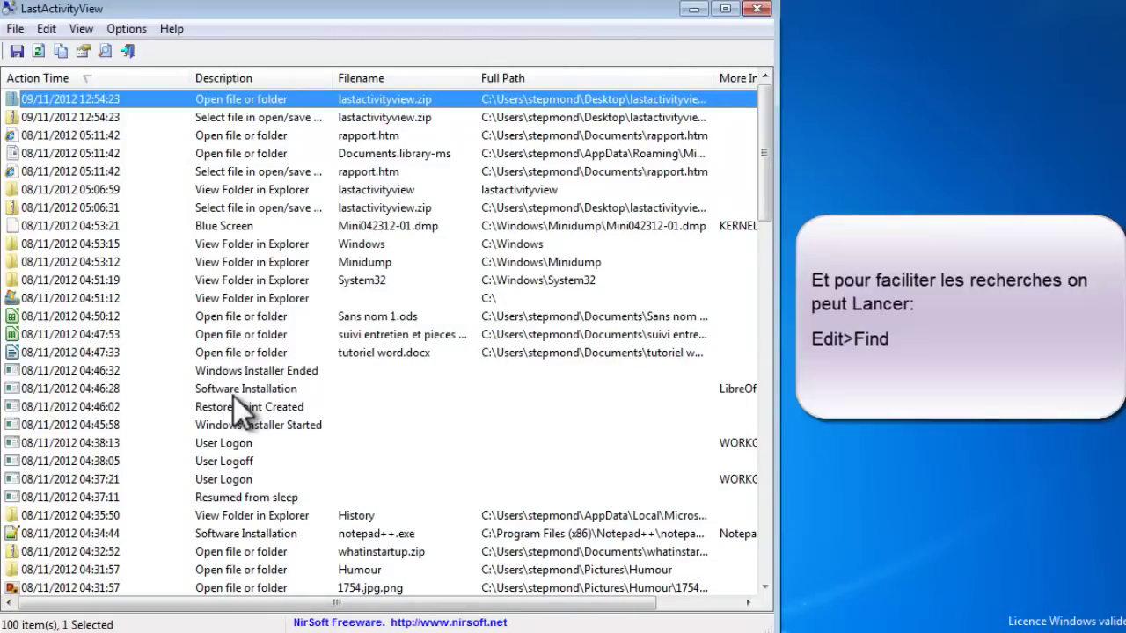
Step: Search the activity list downwards for "pictures", step through the matching entries and close the search
click(46, 29)
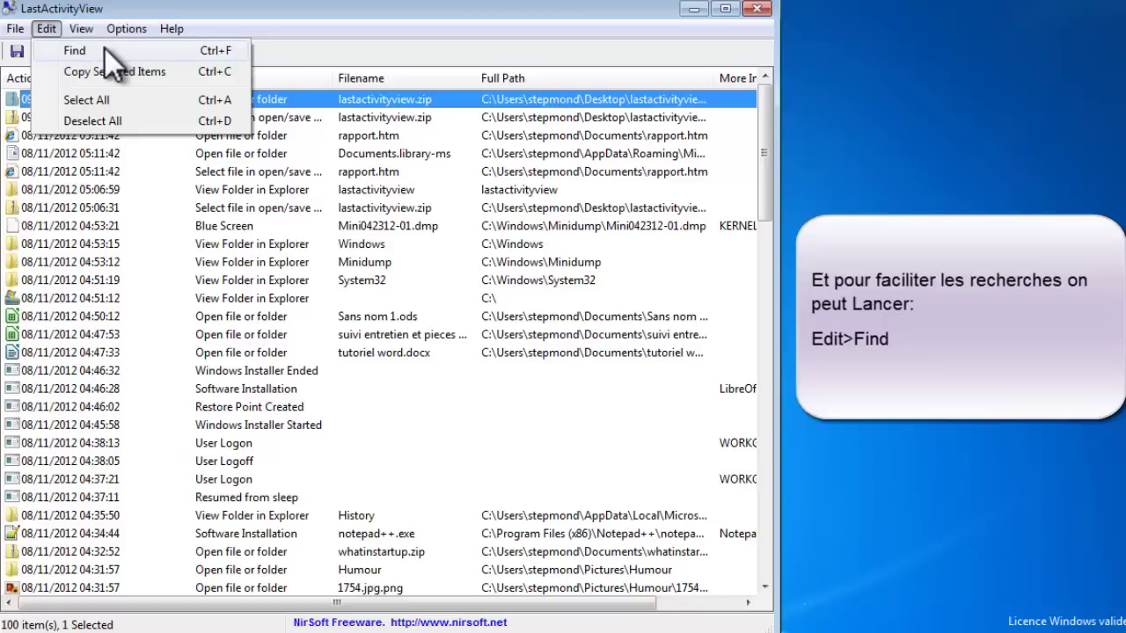
click(105, 50)
text(pictures)
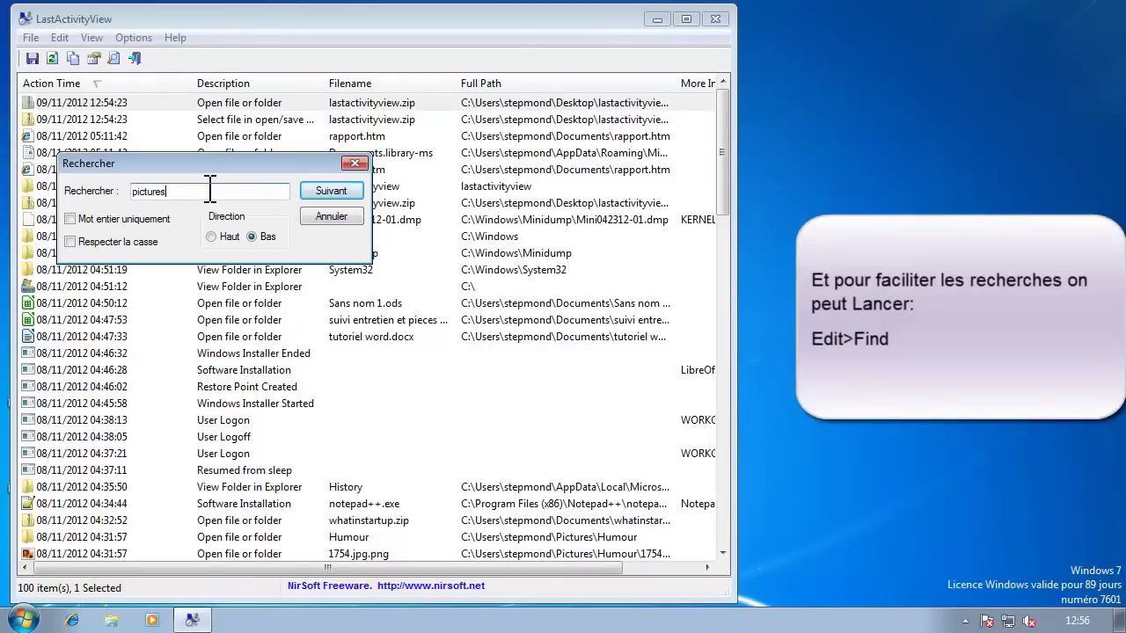
click(332, 191)
click(597, 537)
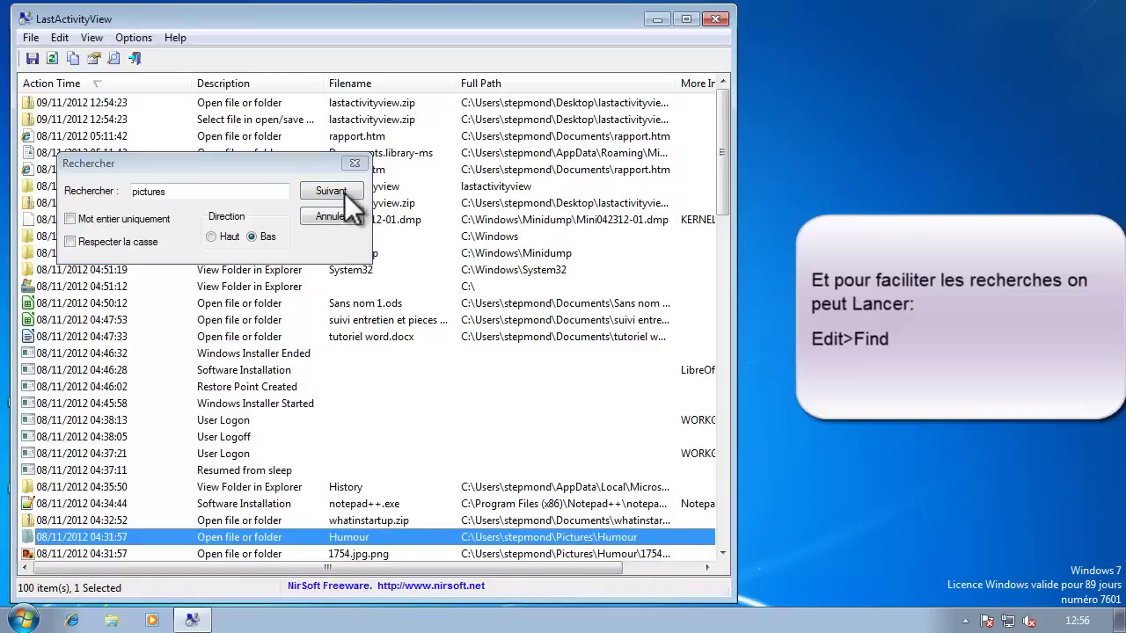
click(336, 190)
click(337, 190)
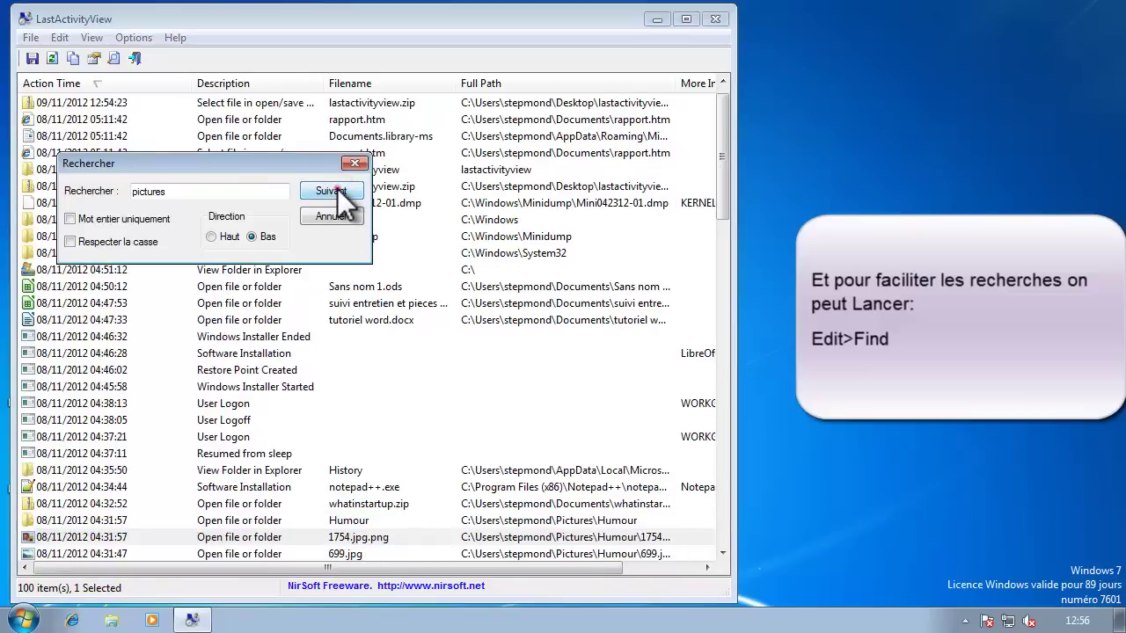
click(336, 190)
click(337, 190)
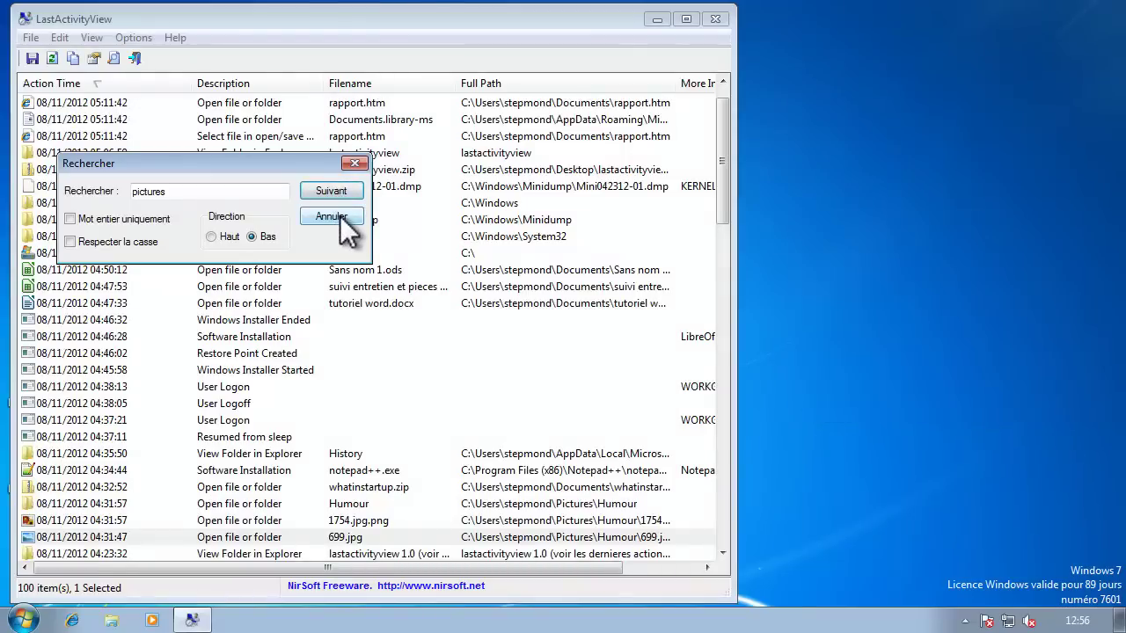
click(339, 216)
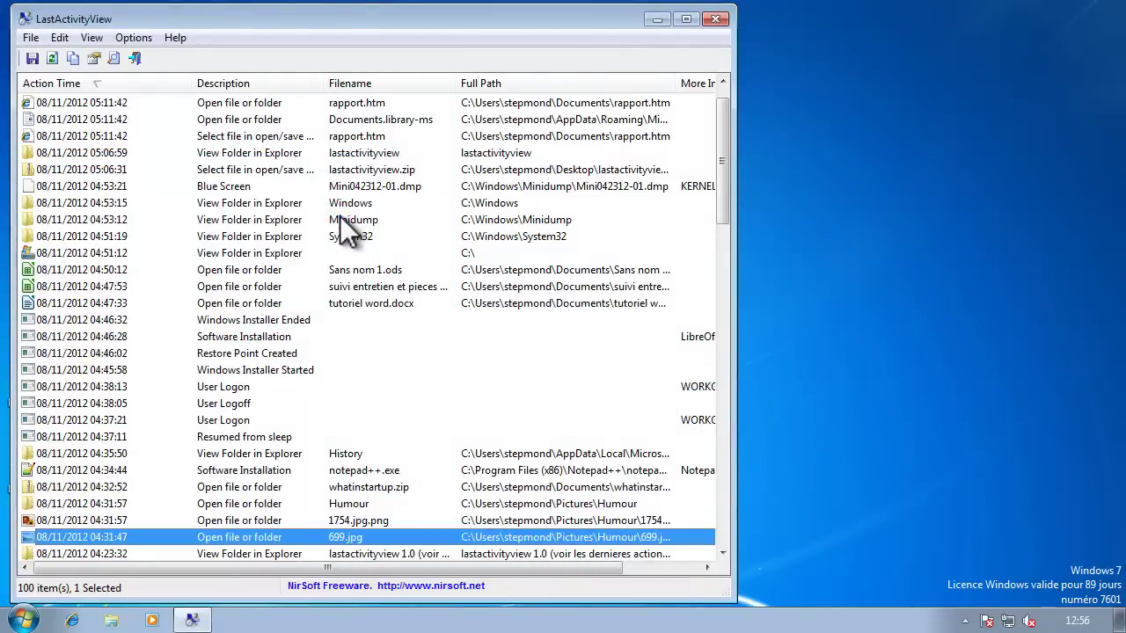
Step: Sort the activity list by Description and review the grouped Software Installation entries
key(F5)
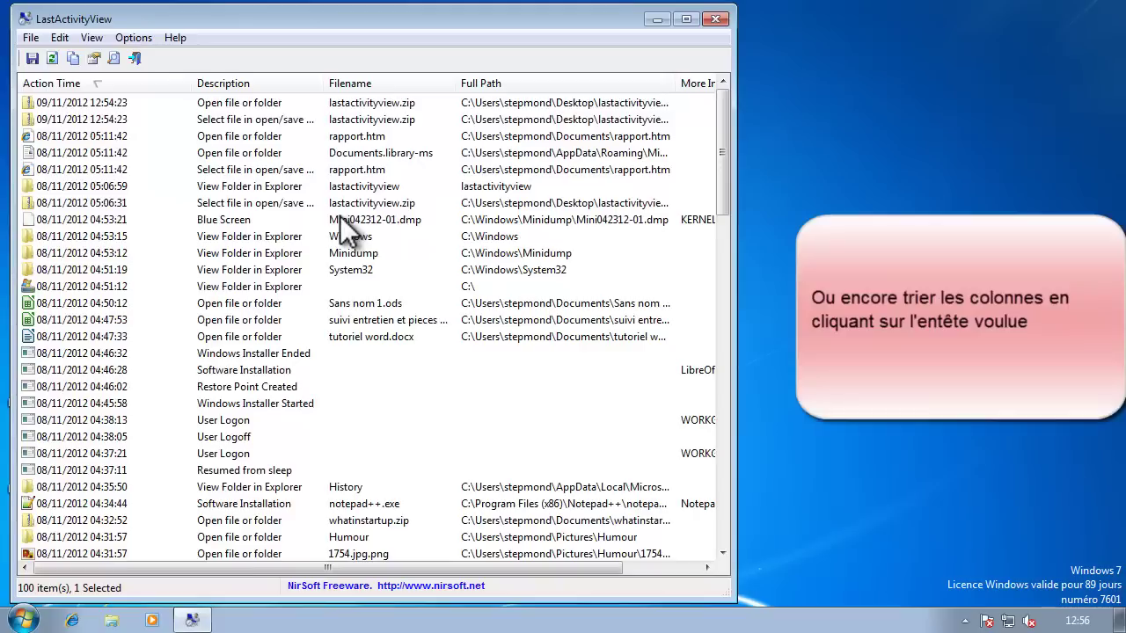
click(231, 86)
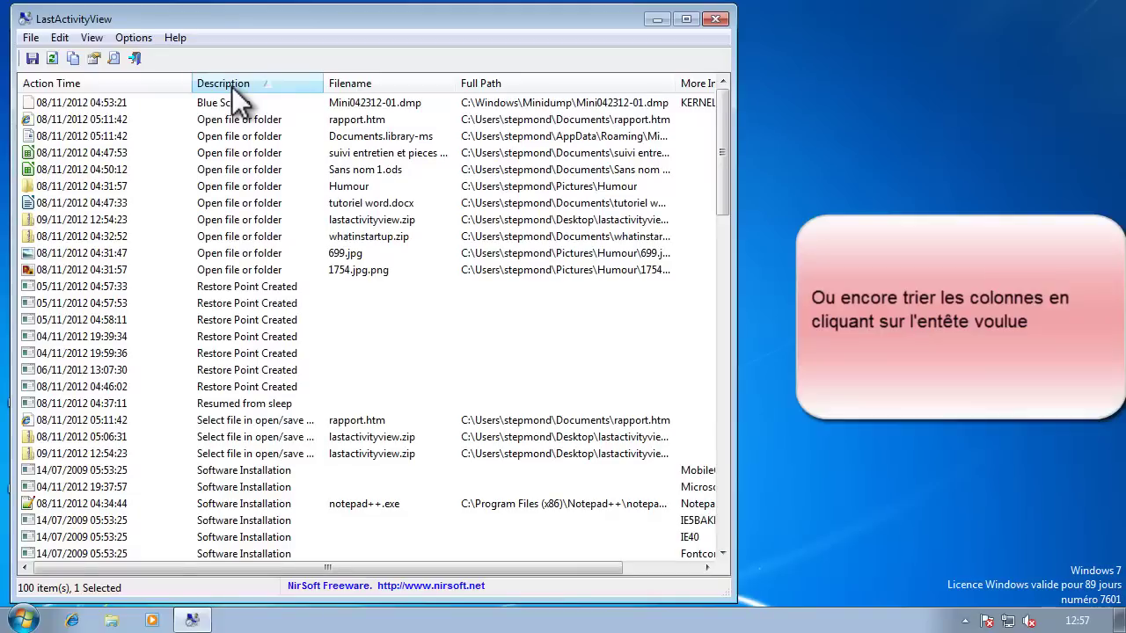
scroll(229, 149, down, 4)
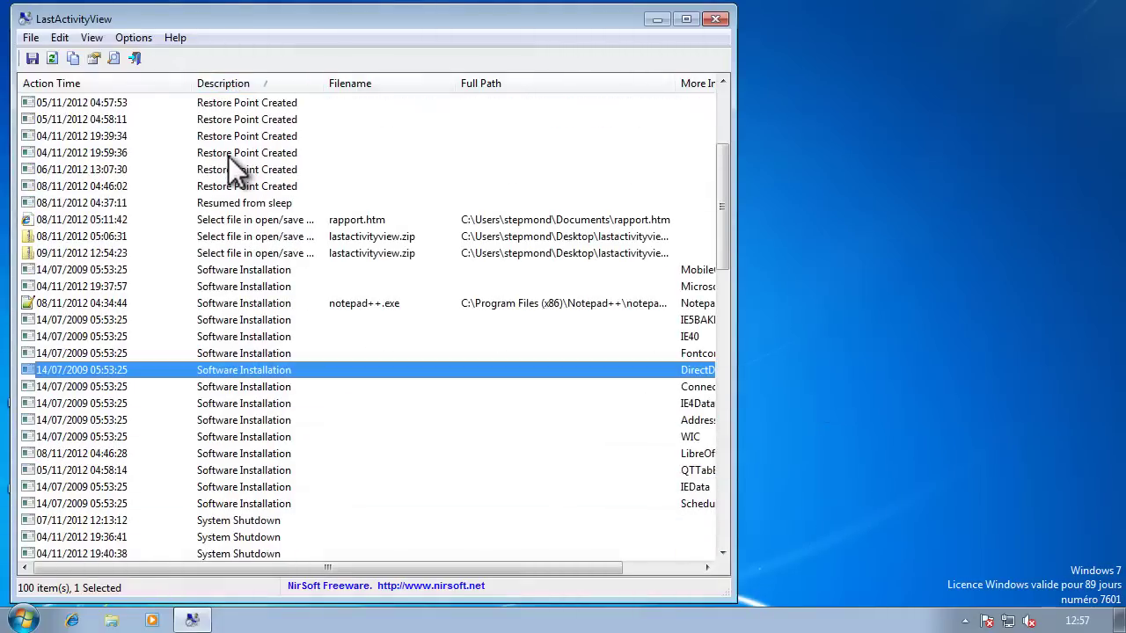
scroll(228, 155, down, 2)
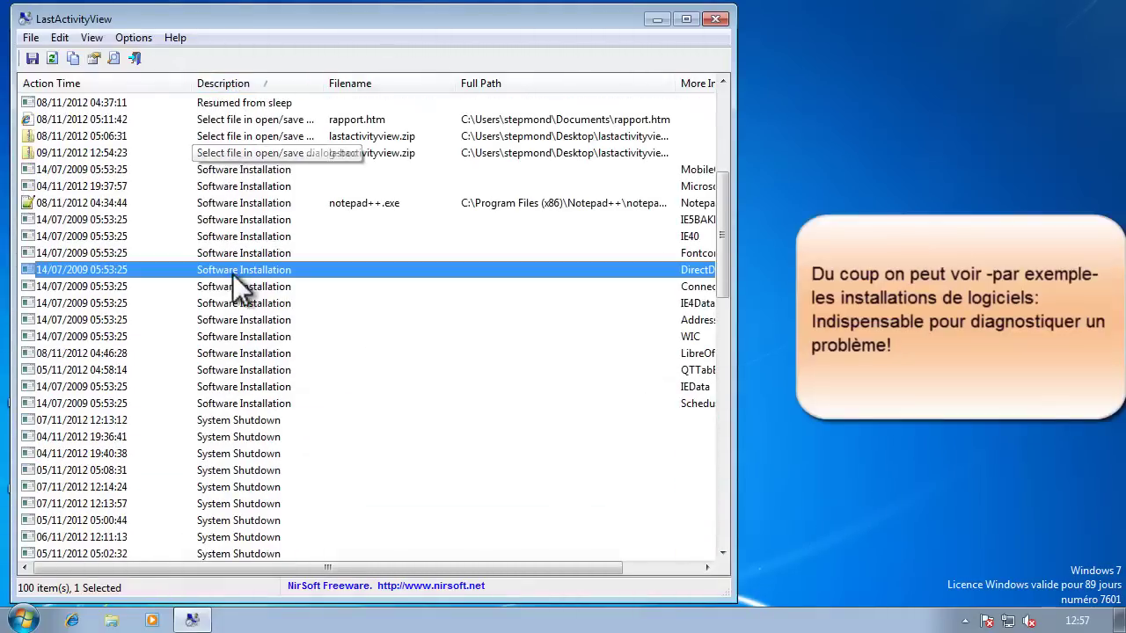
click(234, 251)
click(239, 230)
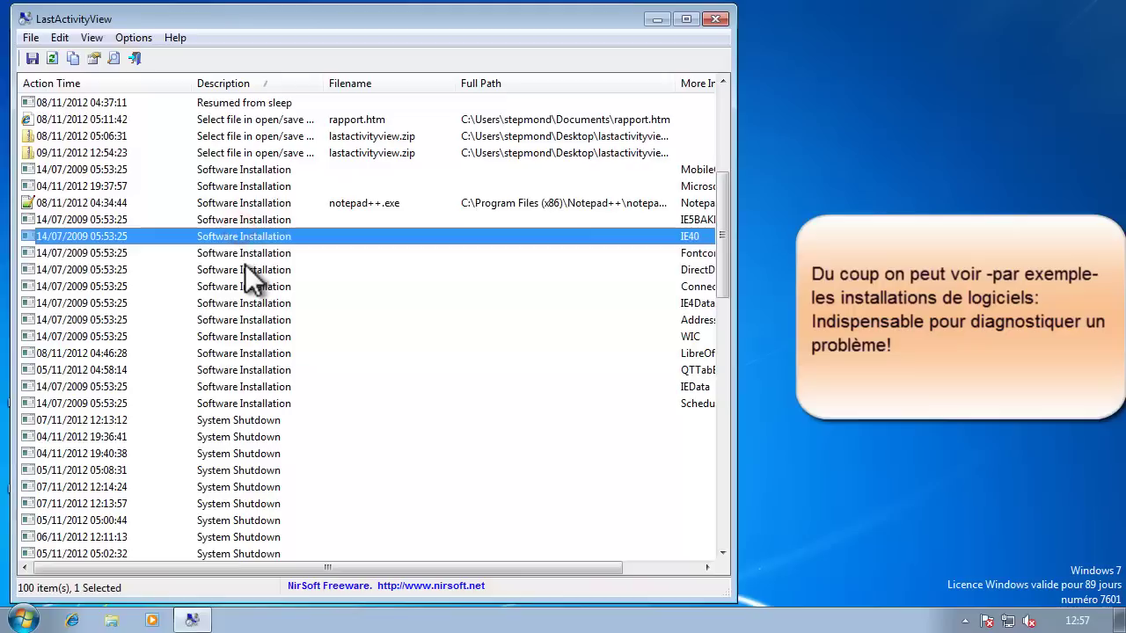
click(243, 264)
click(243, 287)
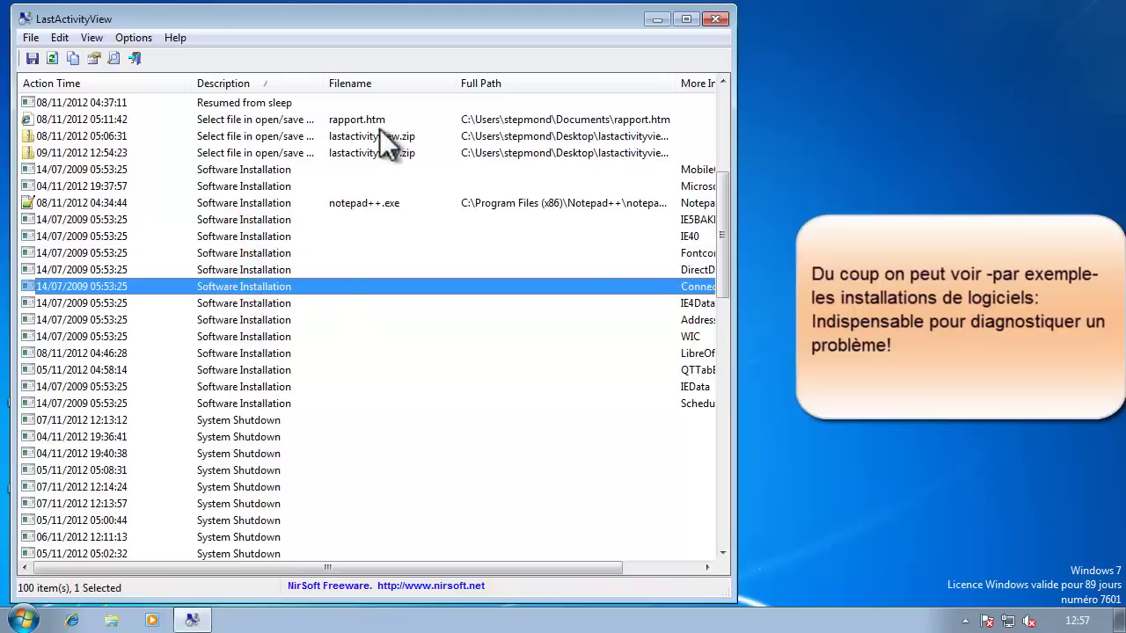
Step: Narrow the Filename column to reveal More Information, and view the properties of the Connection Manager and LibreOffice 3.5 installations
drag(454, 83, 389, 83)
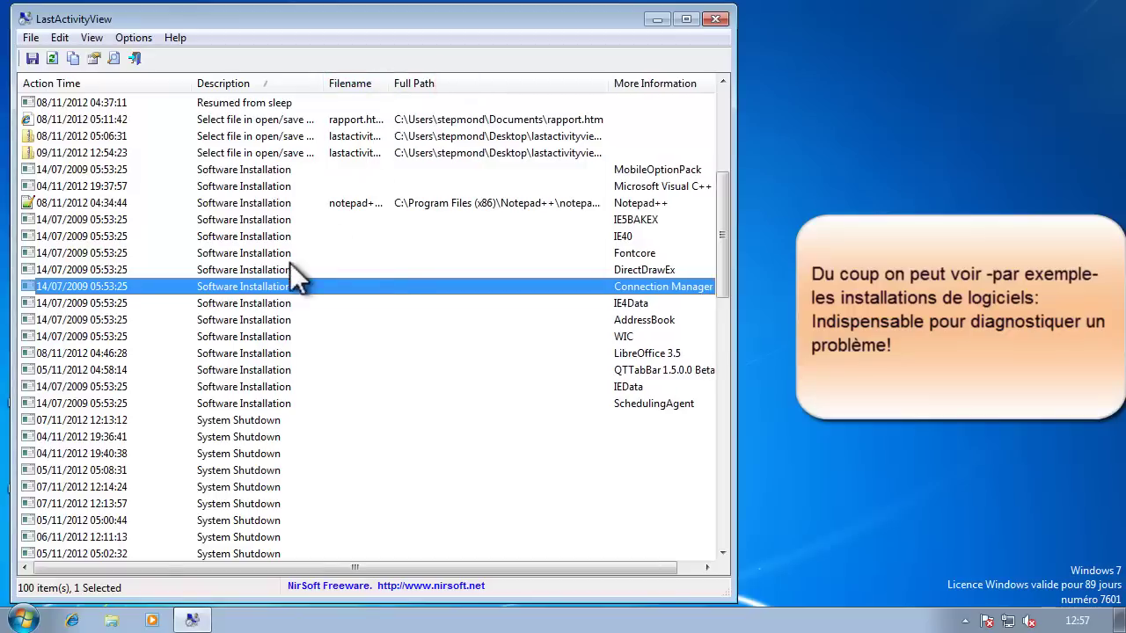
double_click(268, 289)
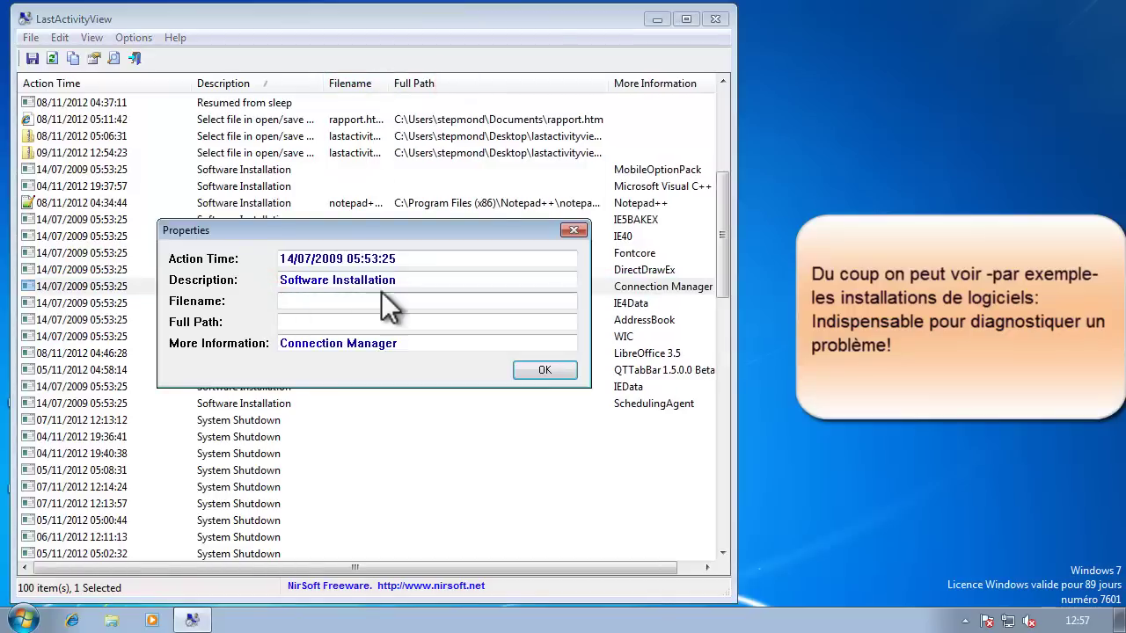
click(538, 371)
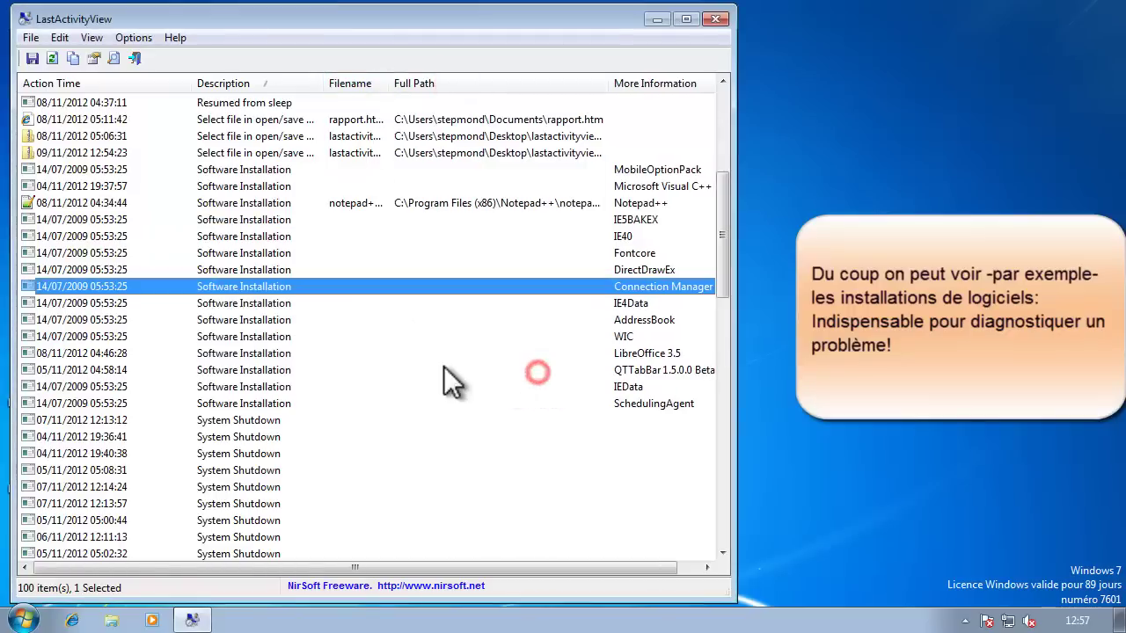
double_click(259, 355)
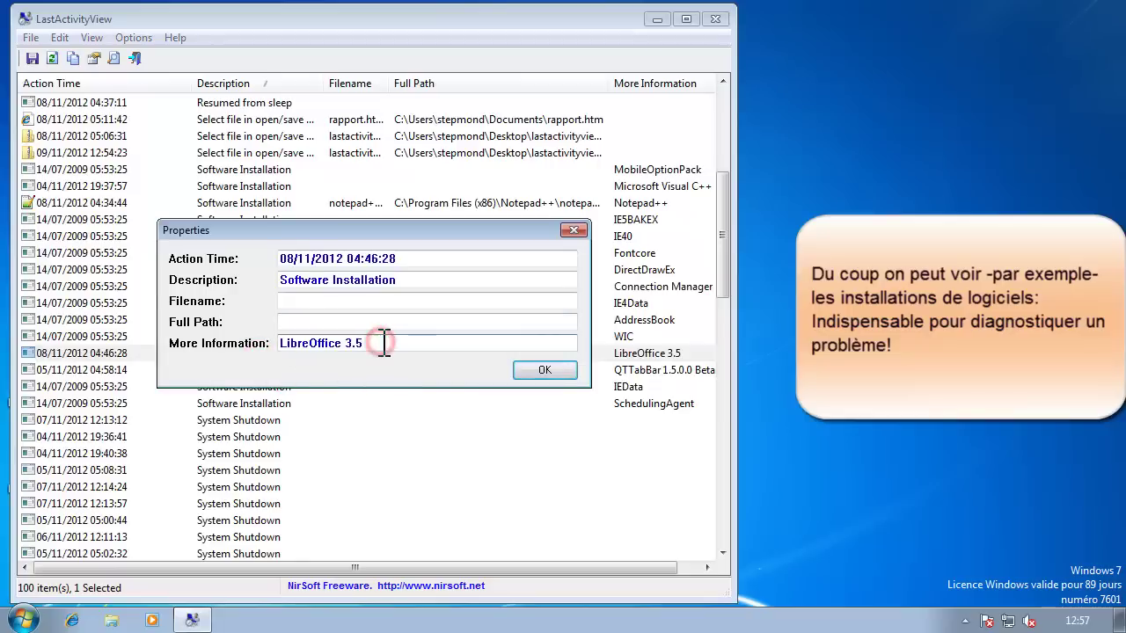
click(541, 371)
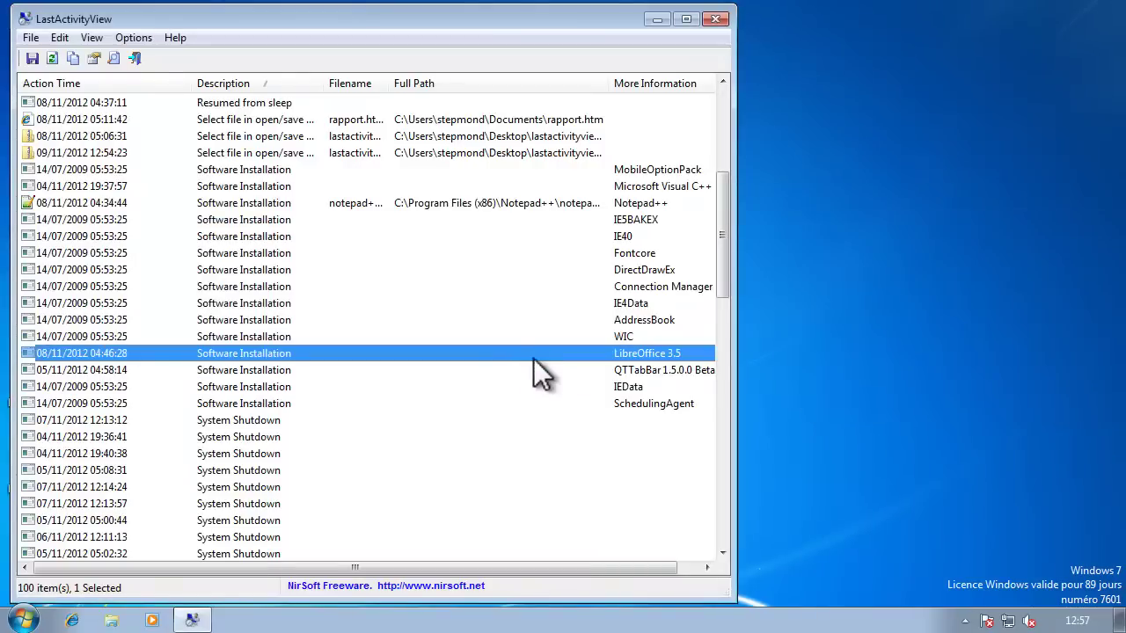
Step: Generate an HTML report of all items in the activity list
scroll(385, 12, up, 6)
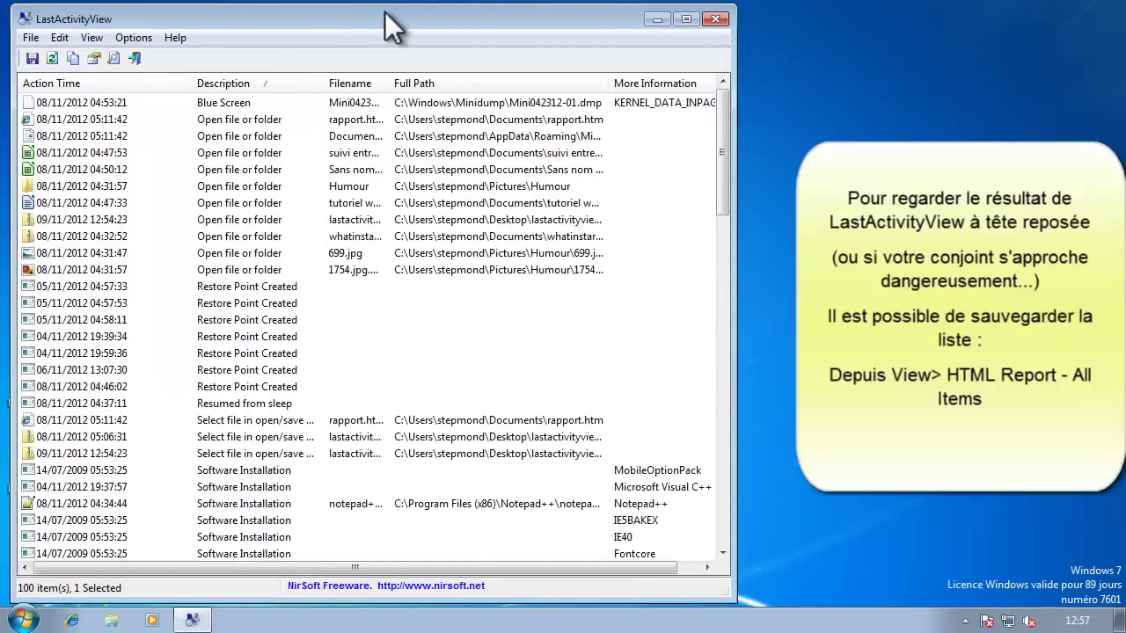
click(93, 38)
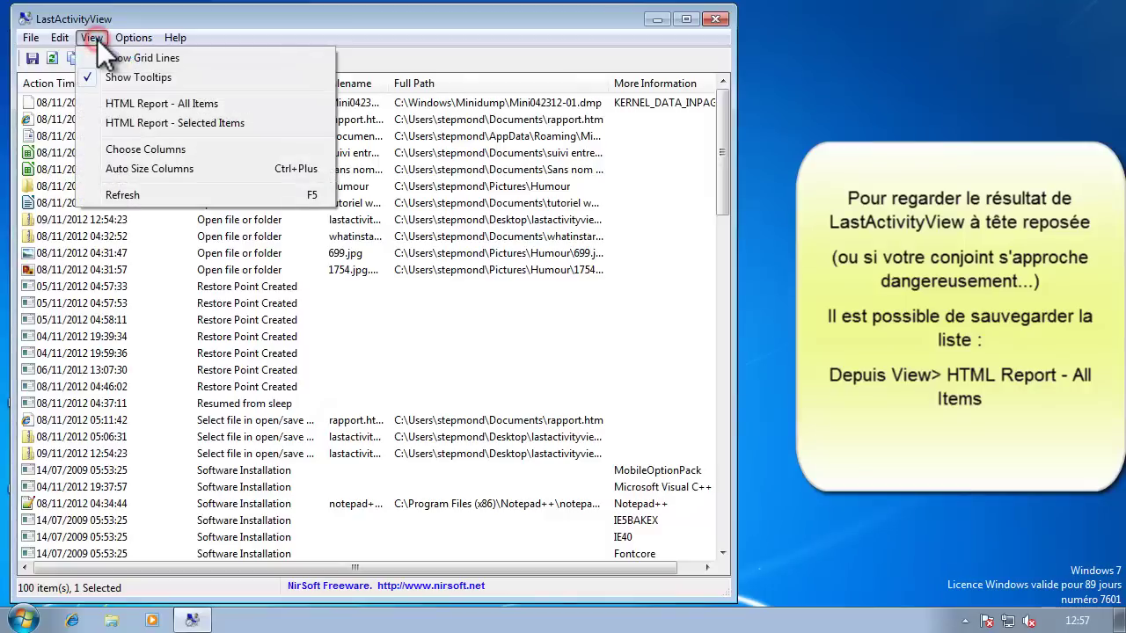
click(216, 106)
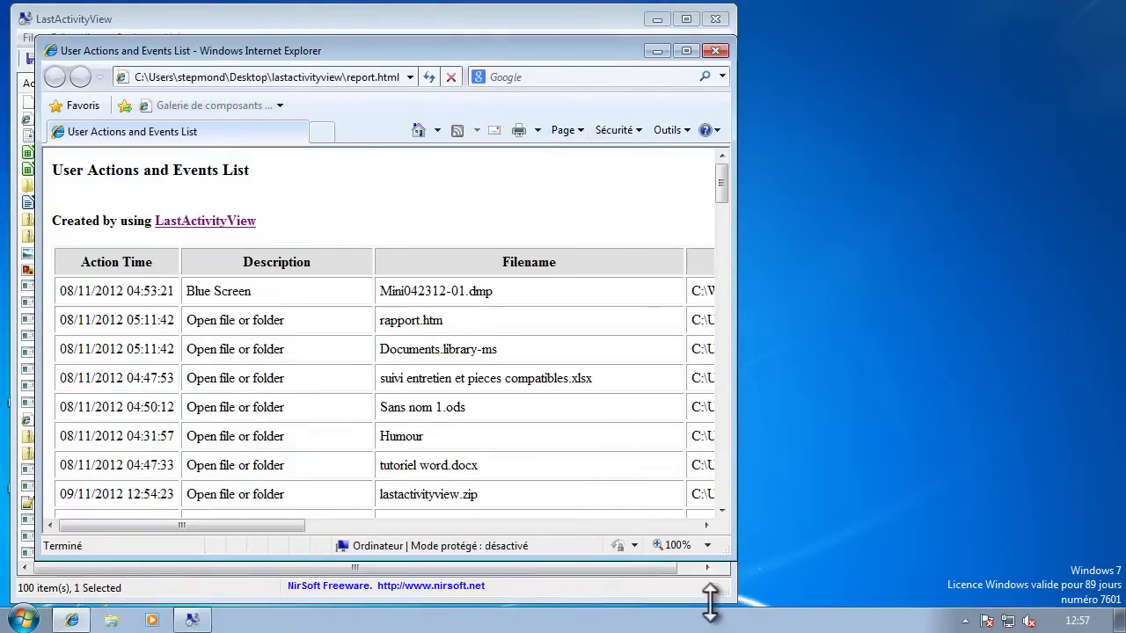
Step: Enlarge the LastActivityView and HTML report windows, and examine the report's Software Installation and System Shutdown entries
drag(709, 602, 887, 579)
scroll(313, 201, down, 10)
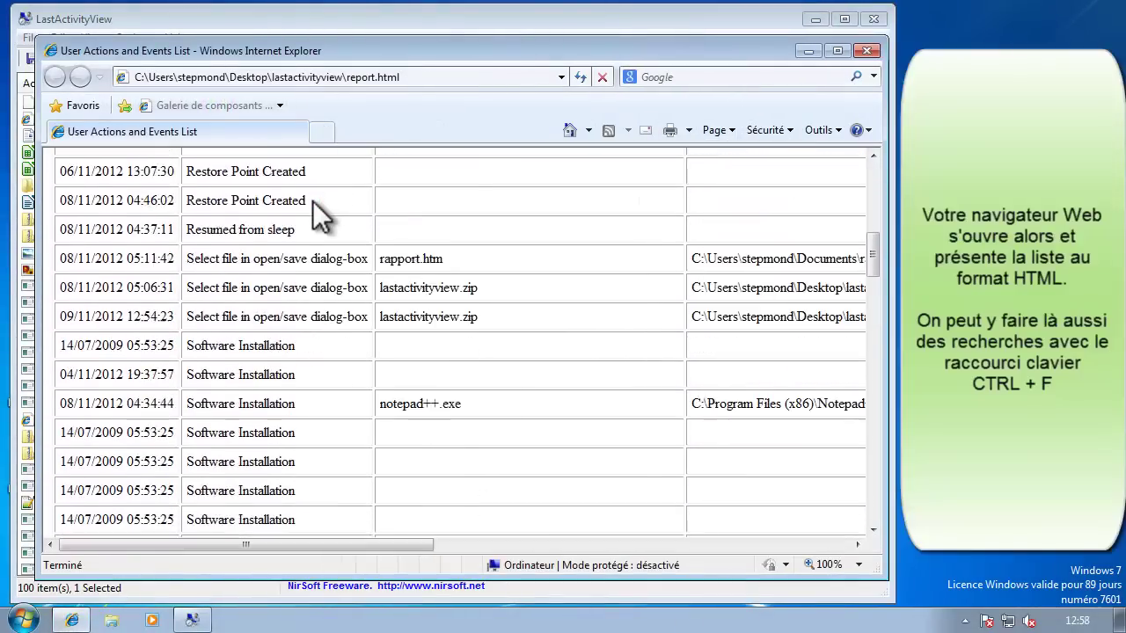
scroll(317, 207, down, 5)
double_click(227, 285)
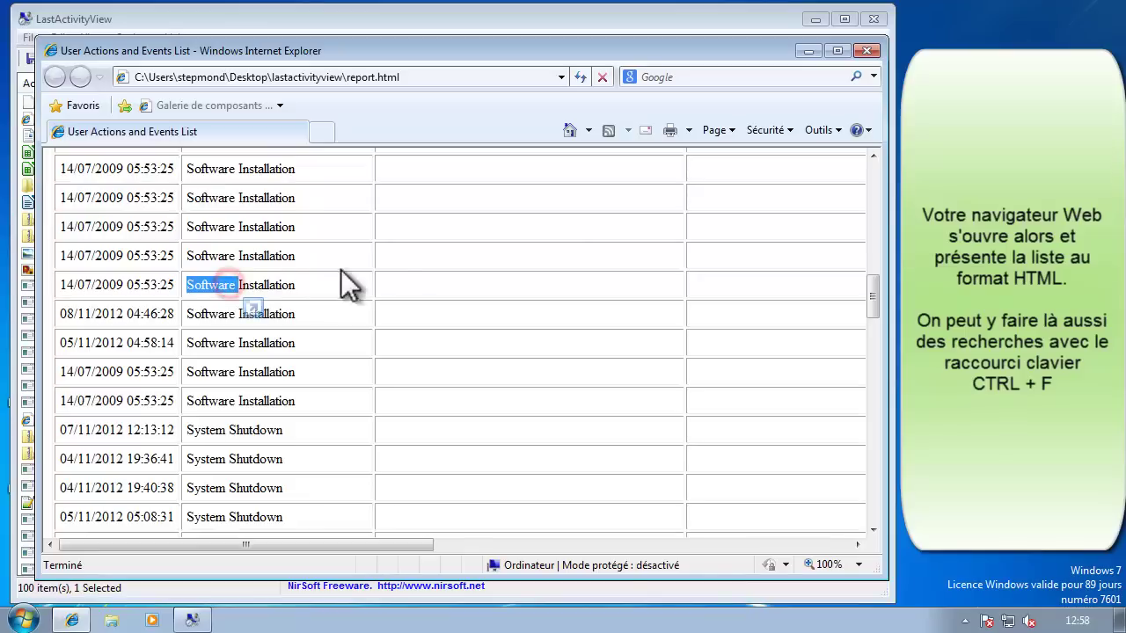
click(395, 271)
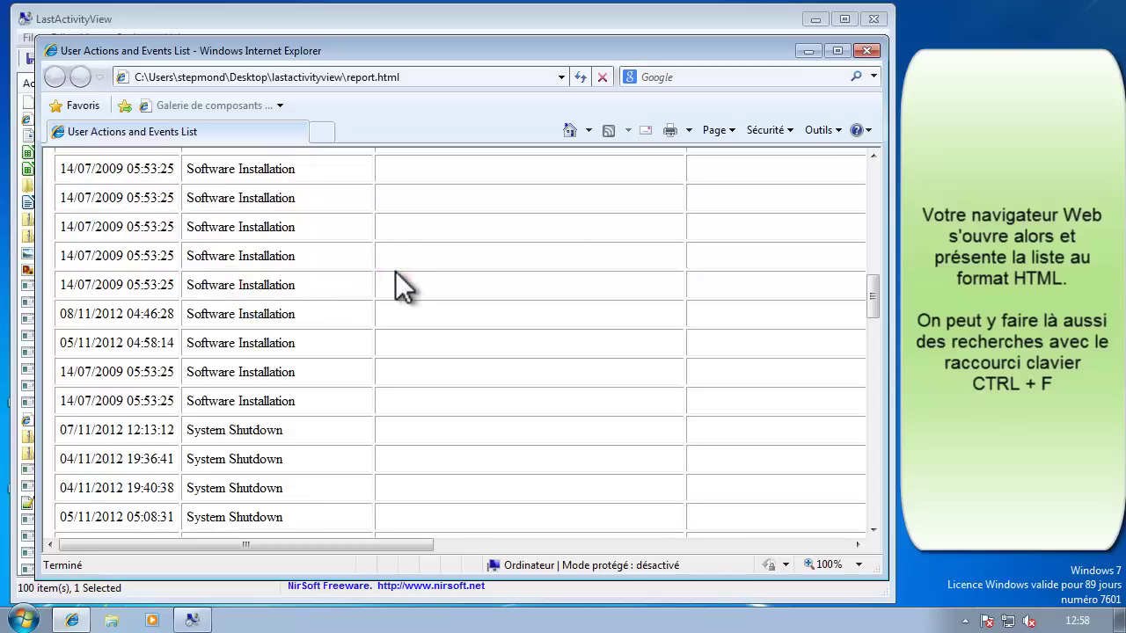
Step: Search the HTML report for "picture", go through the matches, and close the search
key(ctrl+f)
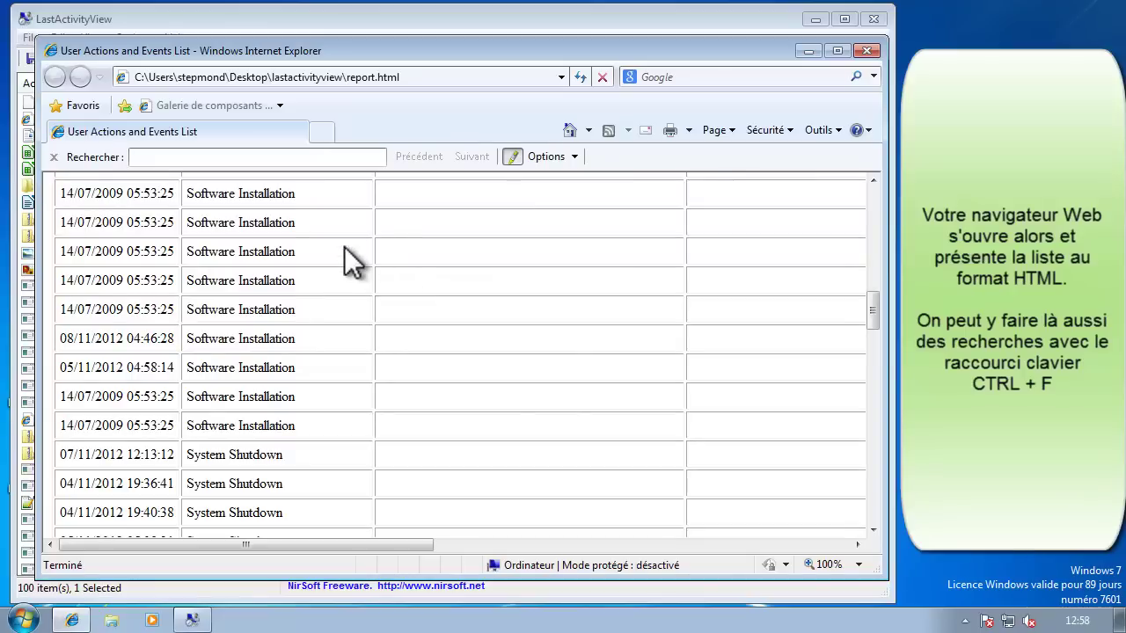
text(picture)
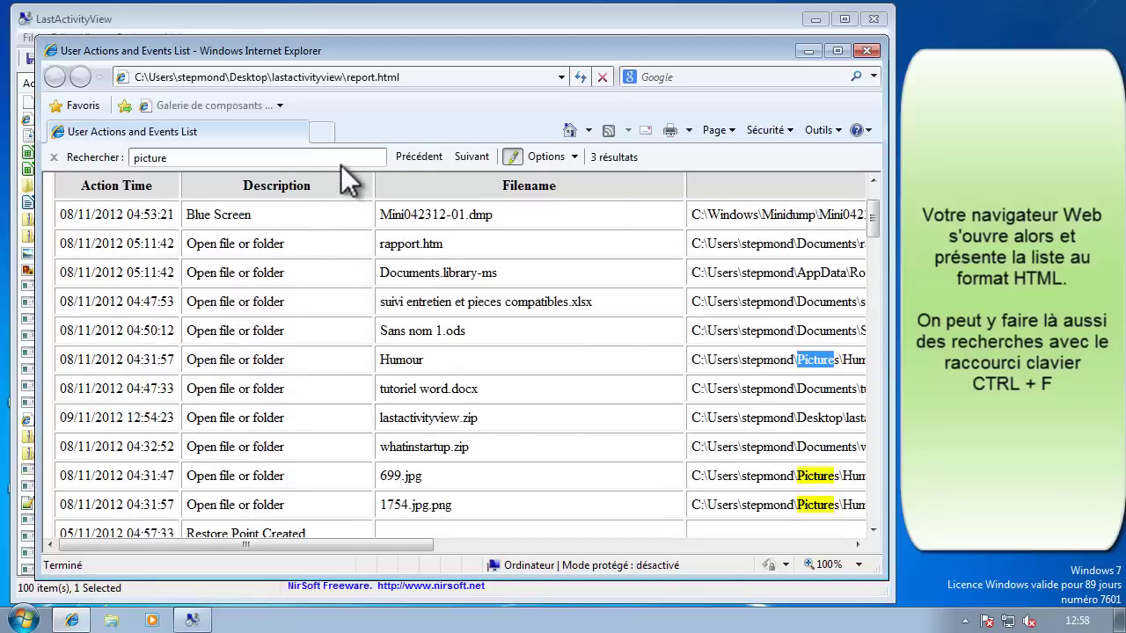
click(468, 155)
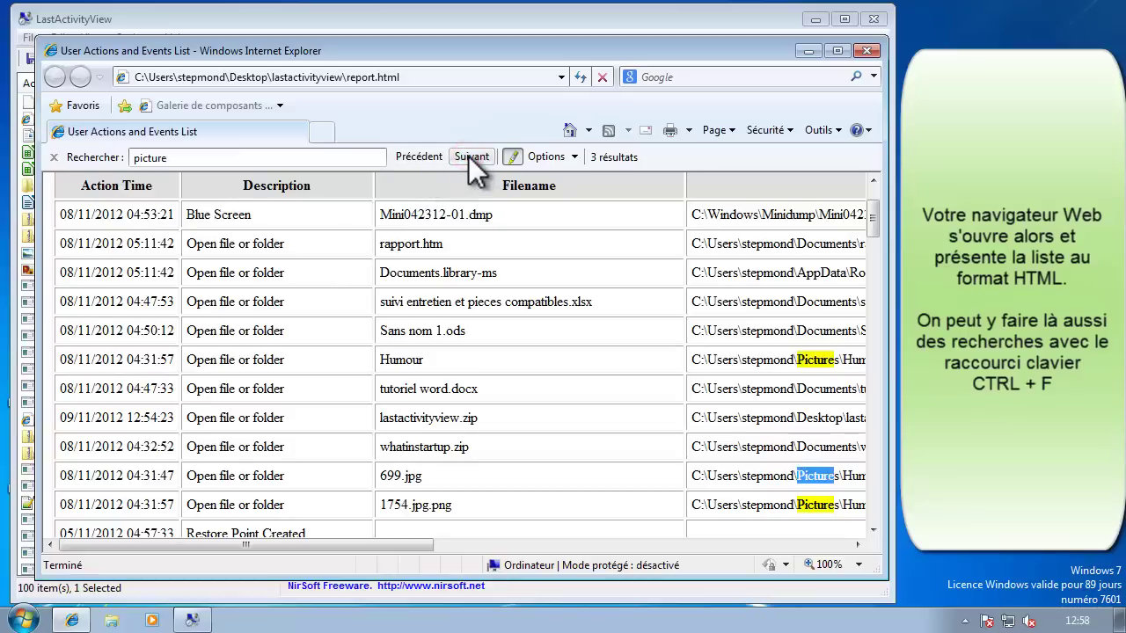
click(468, 156)
click(468, 156)
click(468, 155)
click(468, 155)
click(468, 155)
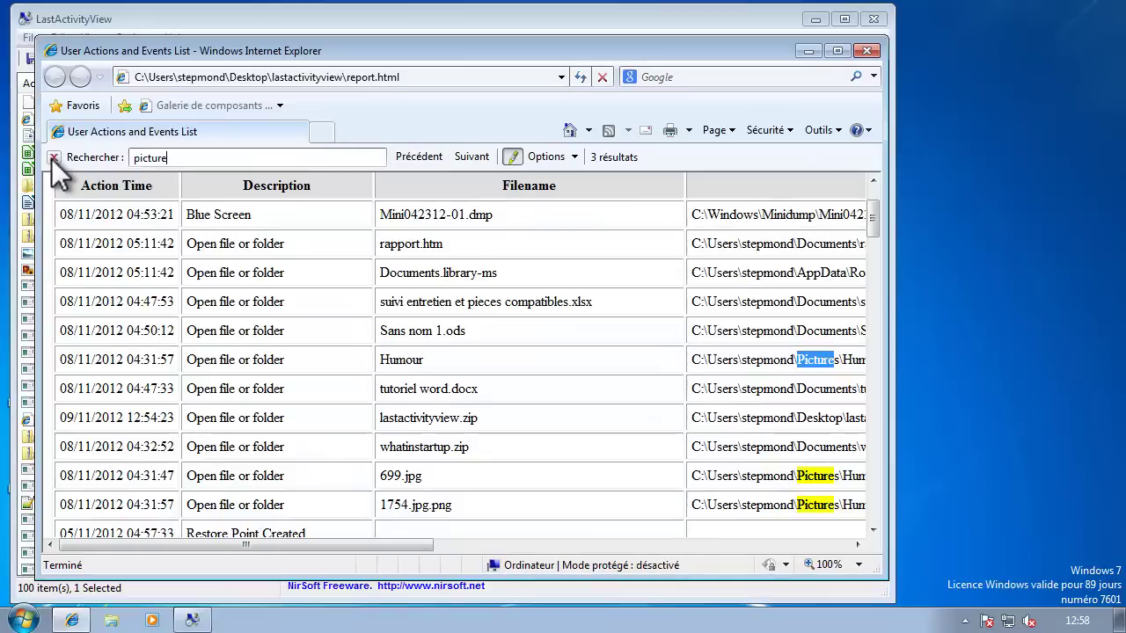
click(53, 158)
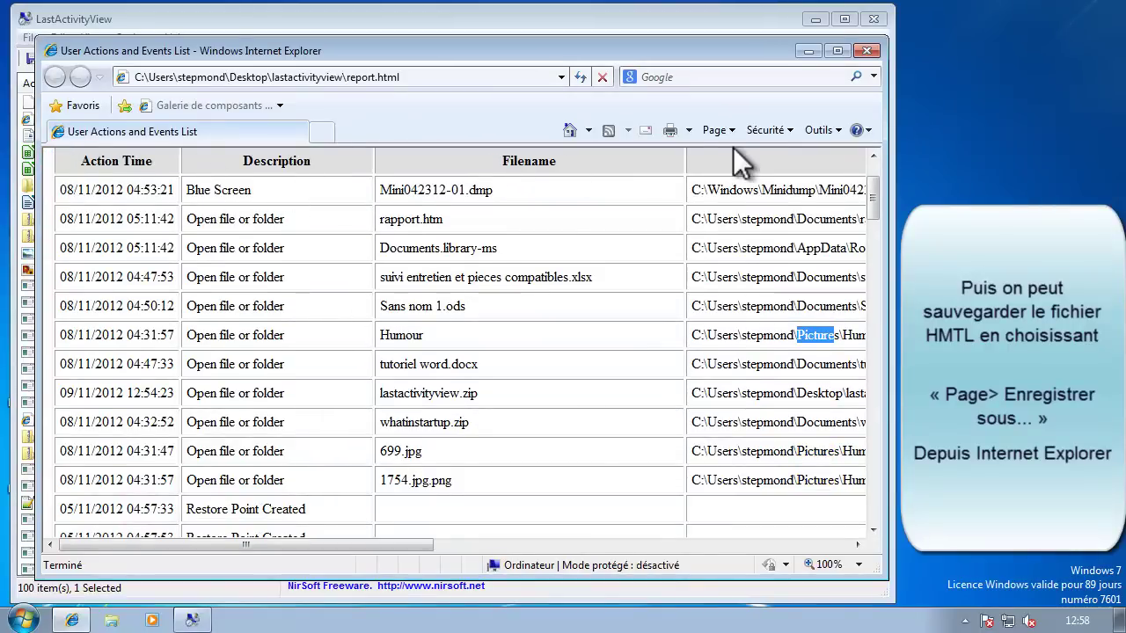
Step: Save the report as the single-file web archive "User Actions and Events List" on Disque local (C:), and close the report window
click(730, 130)
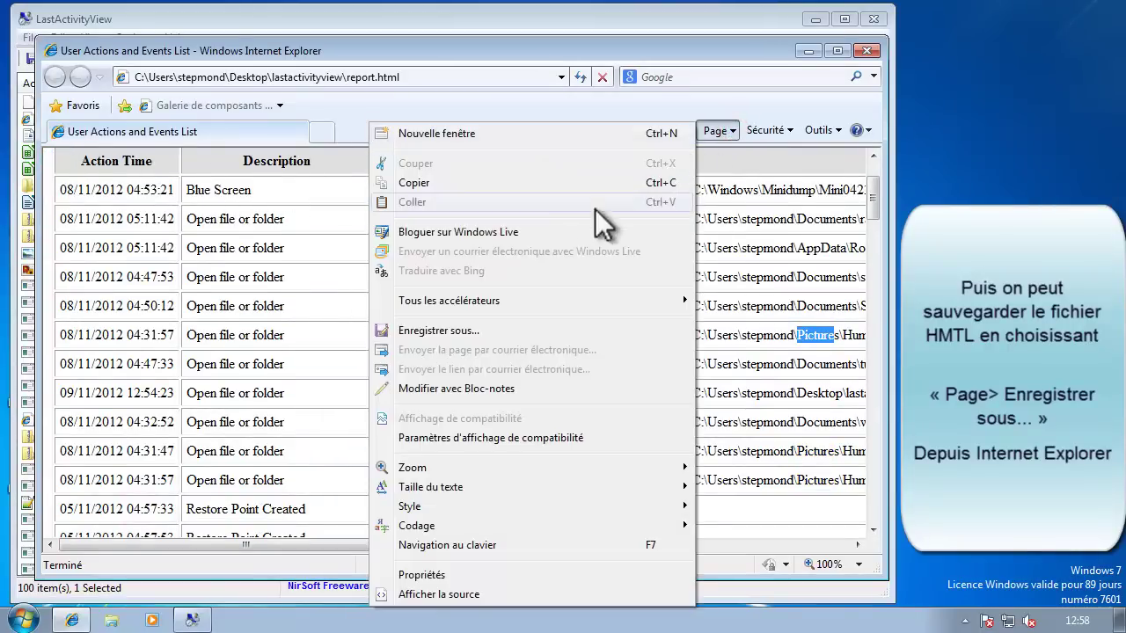
click(466, 334)
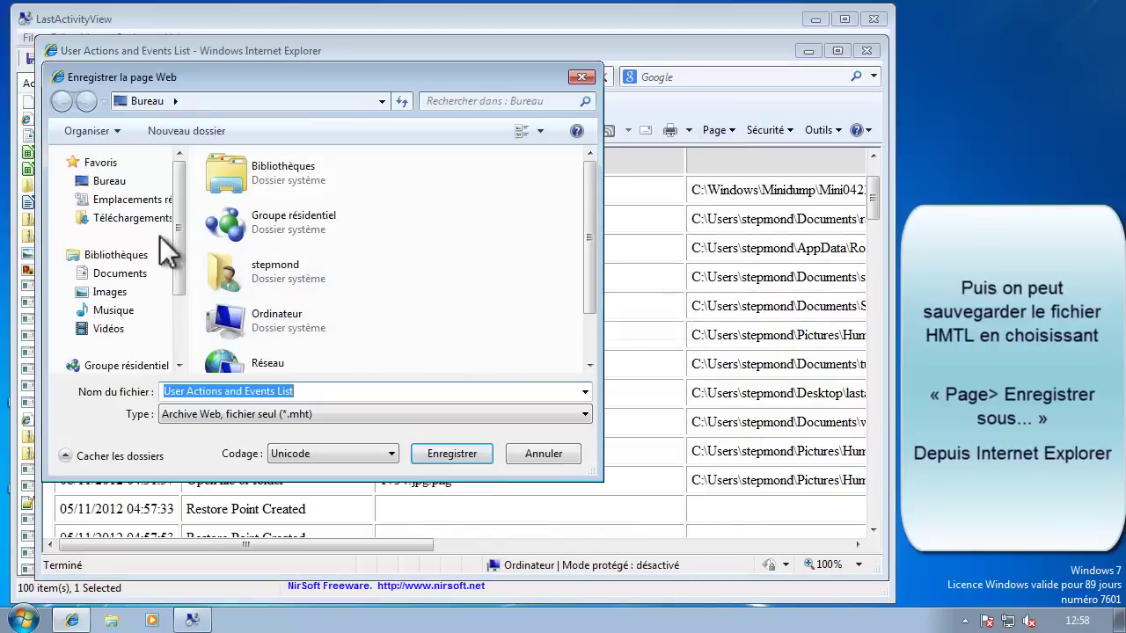
drag(179, 233, 188, 330)
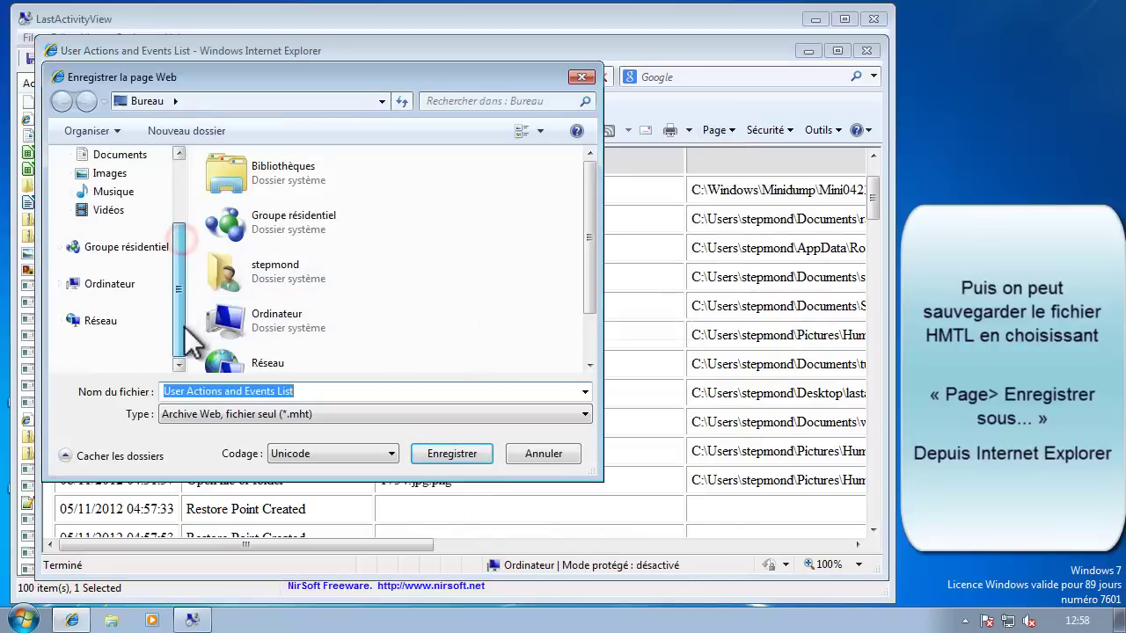
click(113, 320)
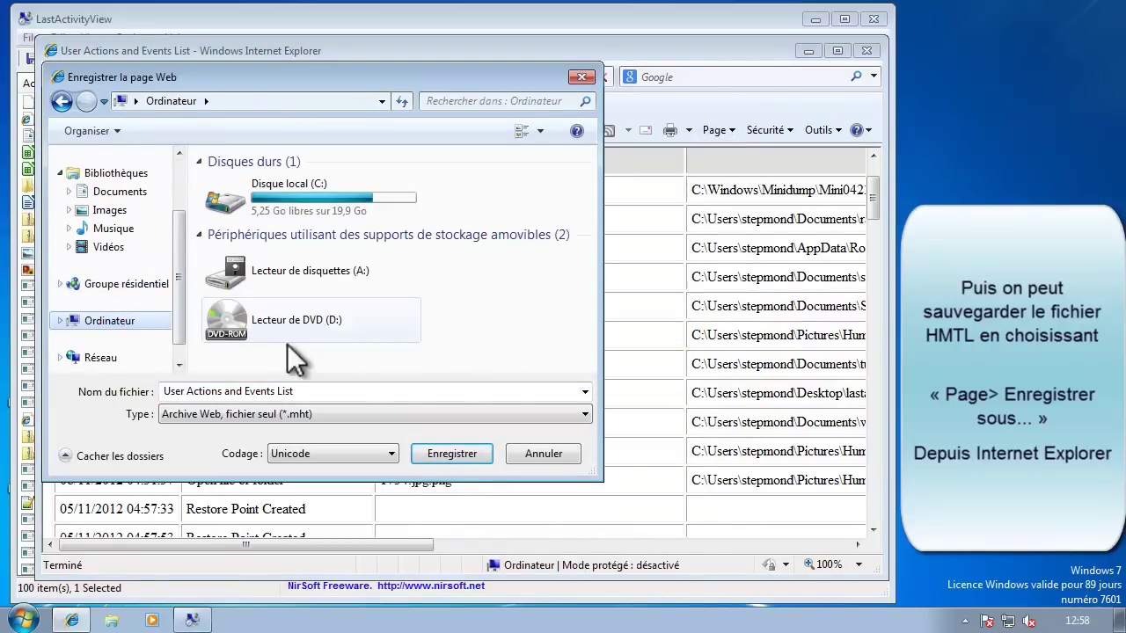
click(335, 199)
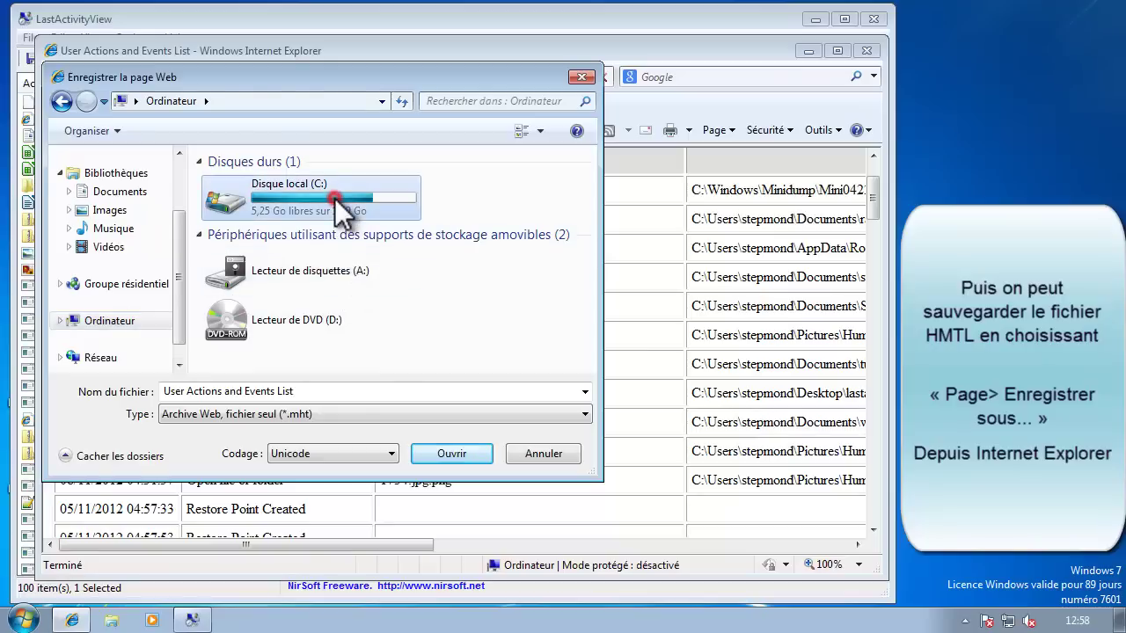
double_click(335, 199)
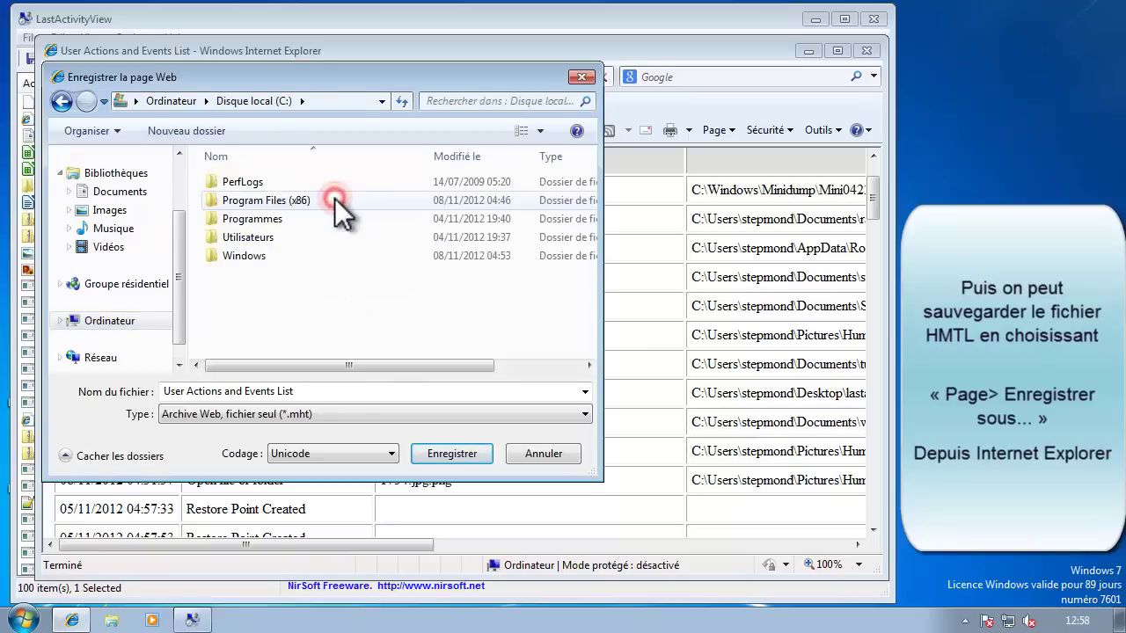
click(372, 393)
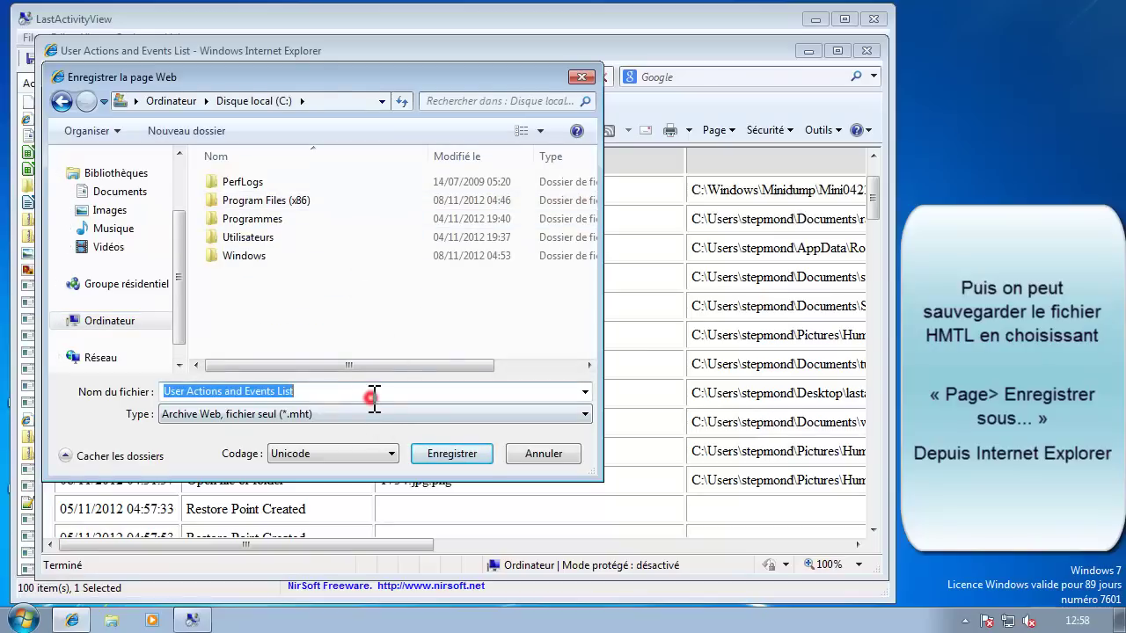
click(472, 456)
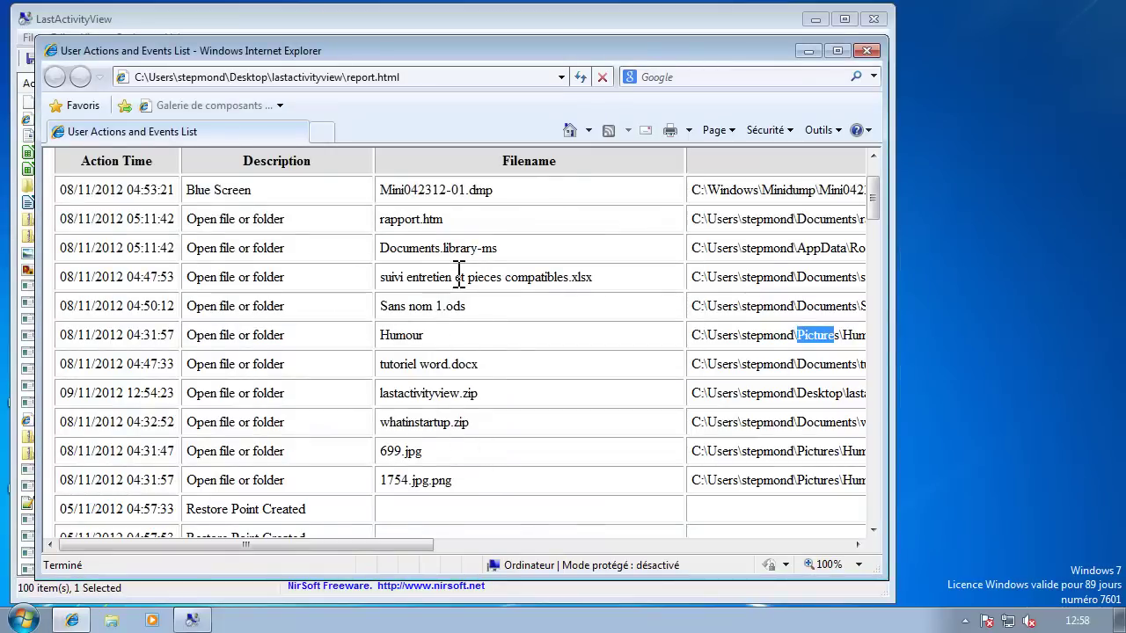
click(866, 50)
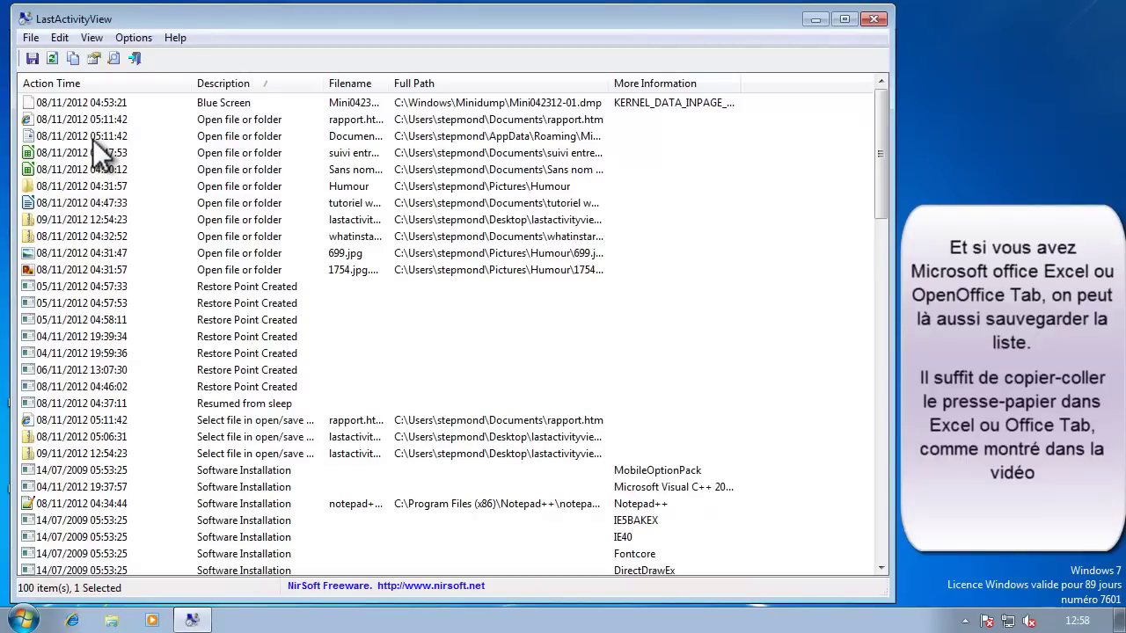
Step: Copy all items of the LastActivityView list to the clipboard
click(54, 37)
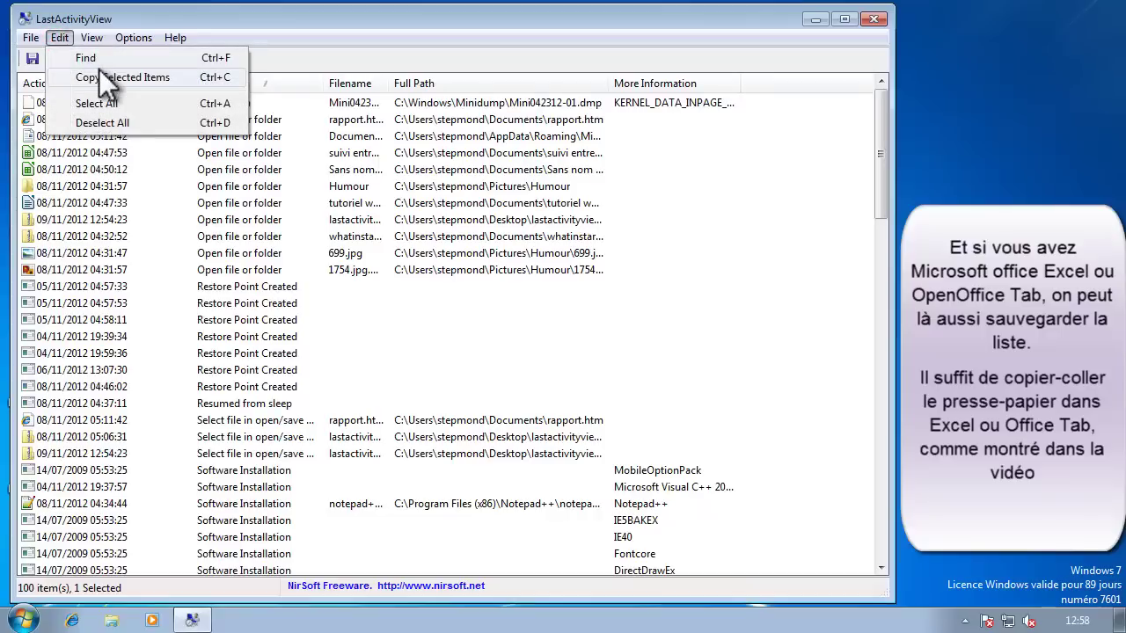
click(93, 103)
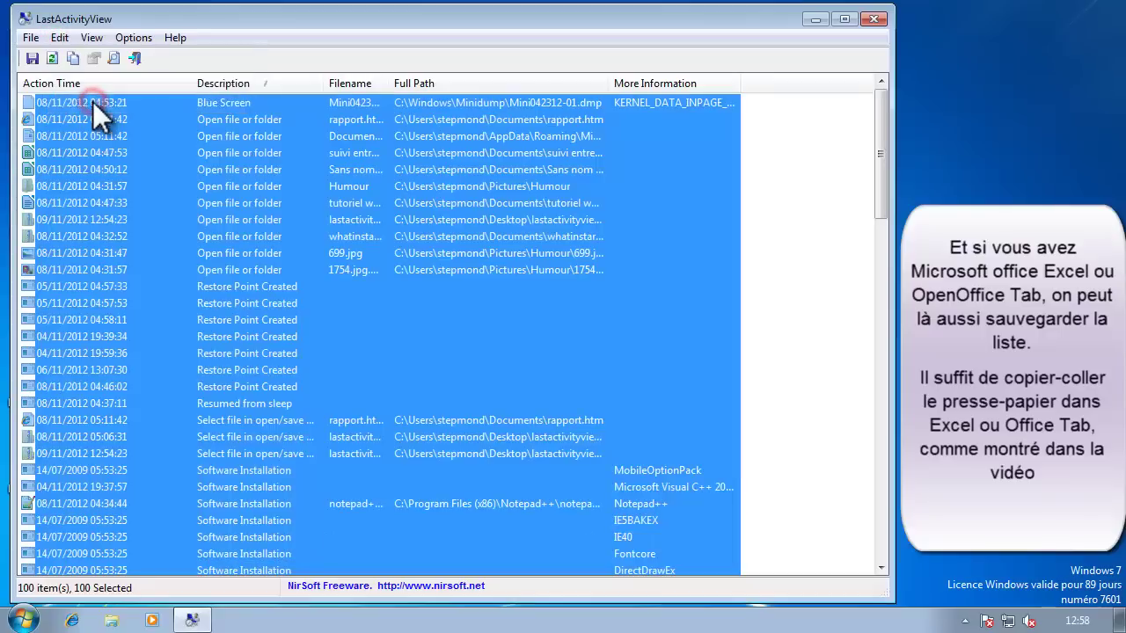
click(65, 40)
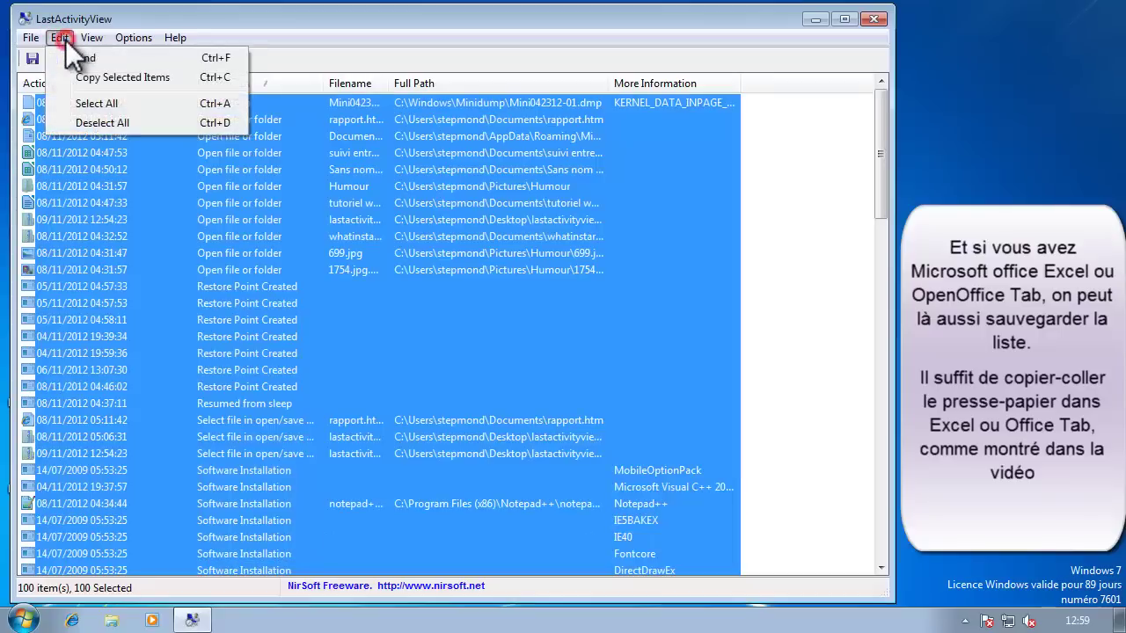
click(99, 82)
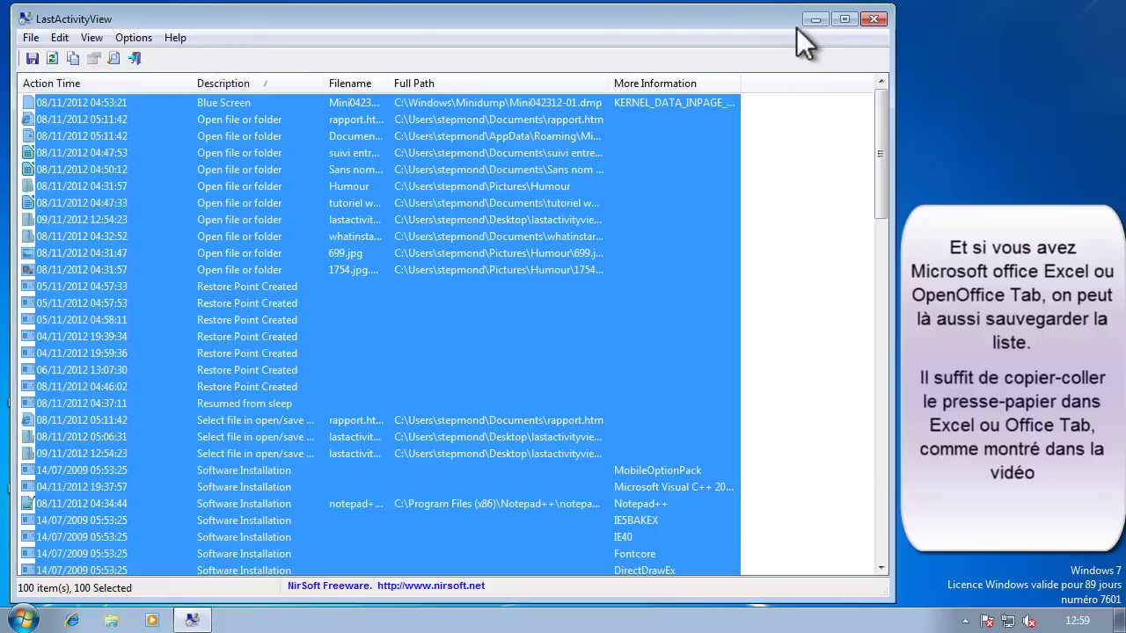
Step: Open a blank spreadsheet in LibreOffice Calc
click(23, 620)
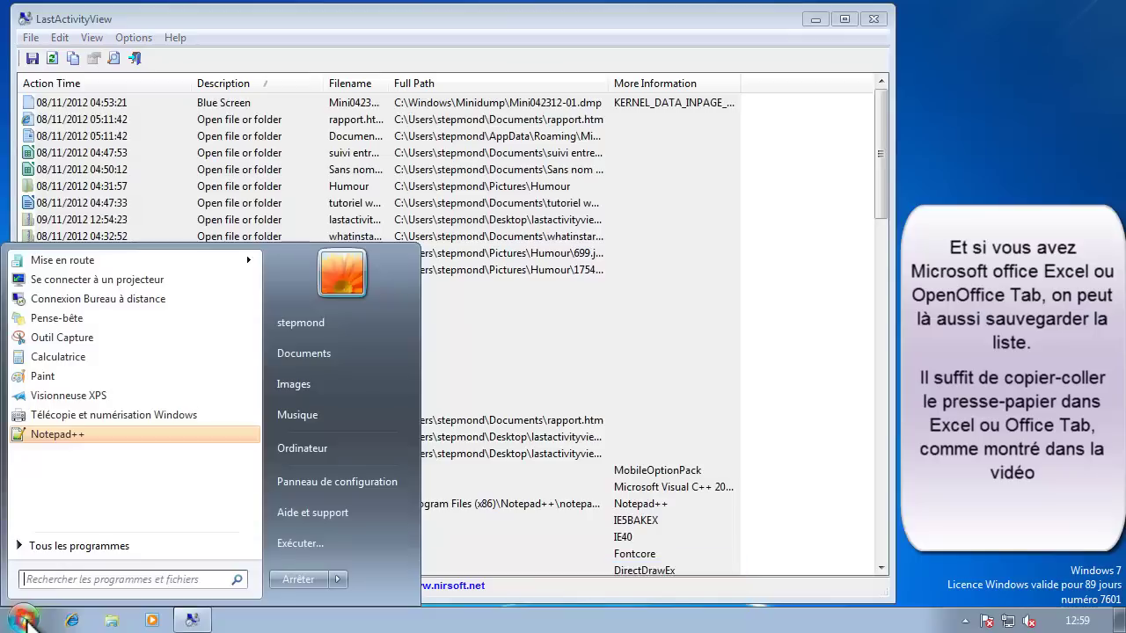
click(60, 545)
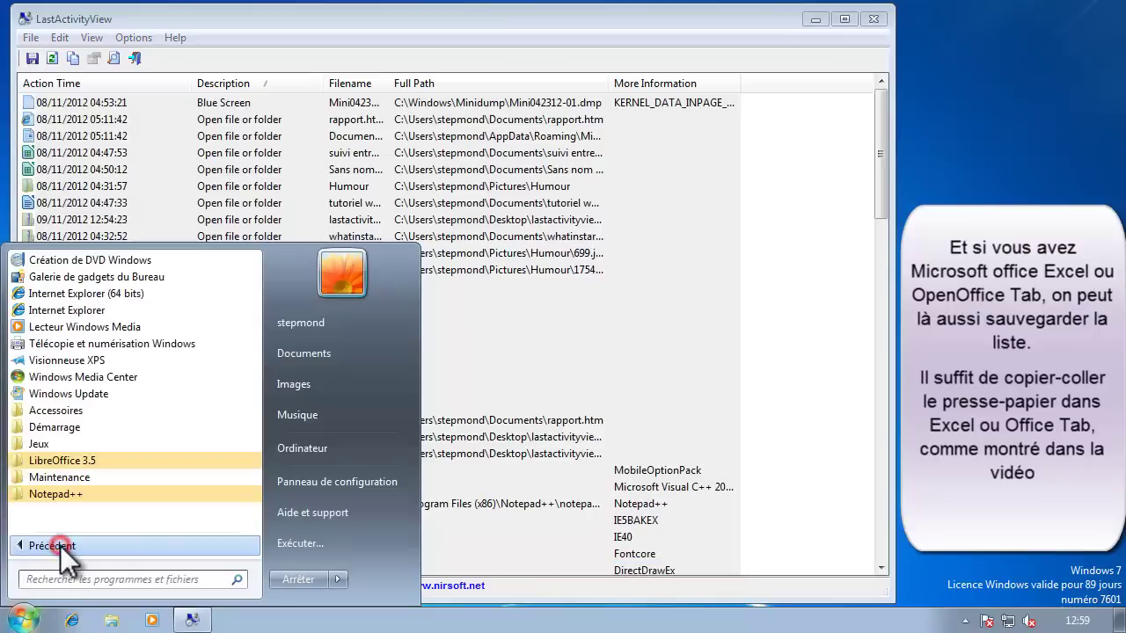
click(72, 461)
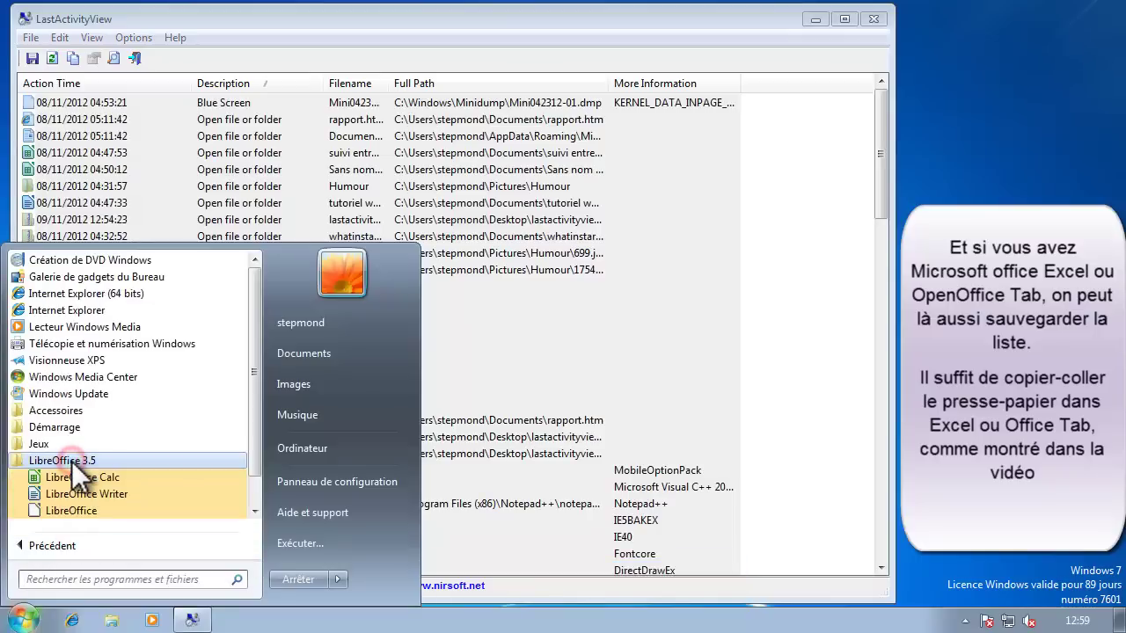
click(128, 476)
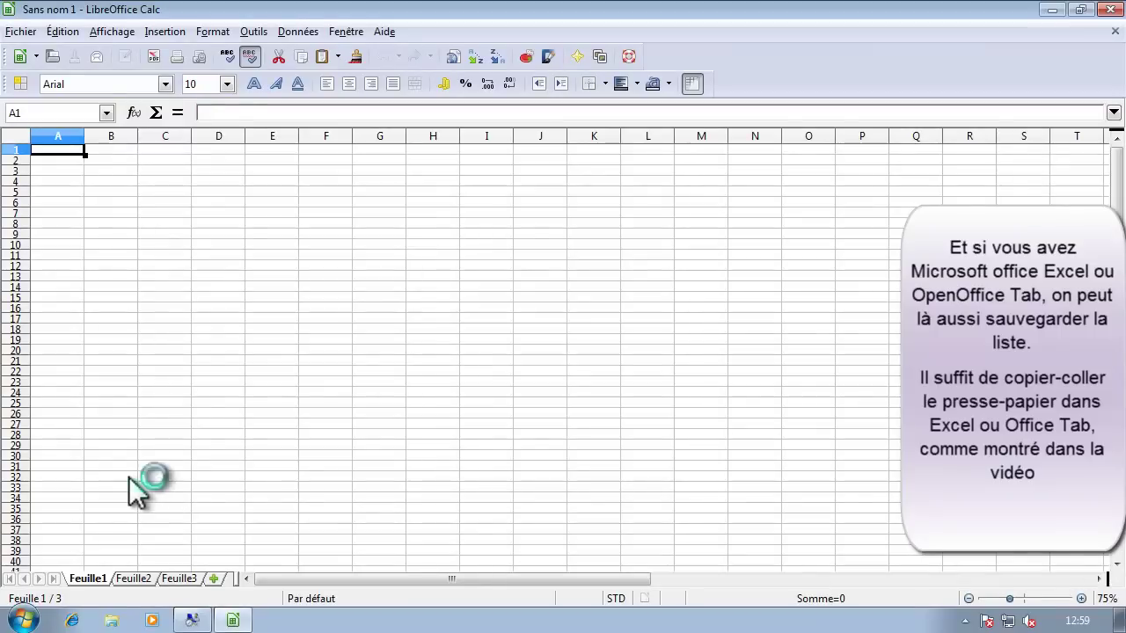
Step: Paste the copied activity list at cell A1, importing it as Unicode text separated by tabs
click(79, 33)
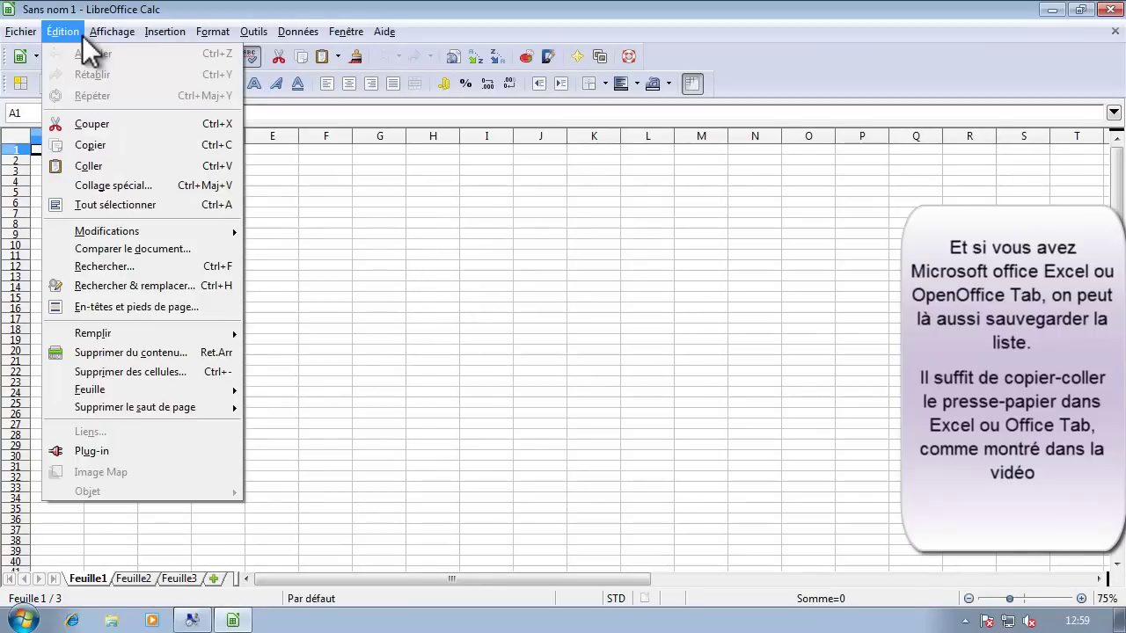
click(100, 166)
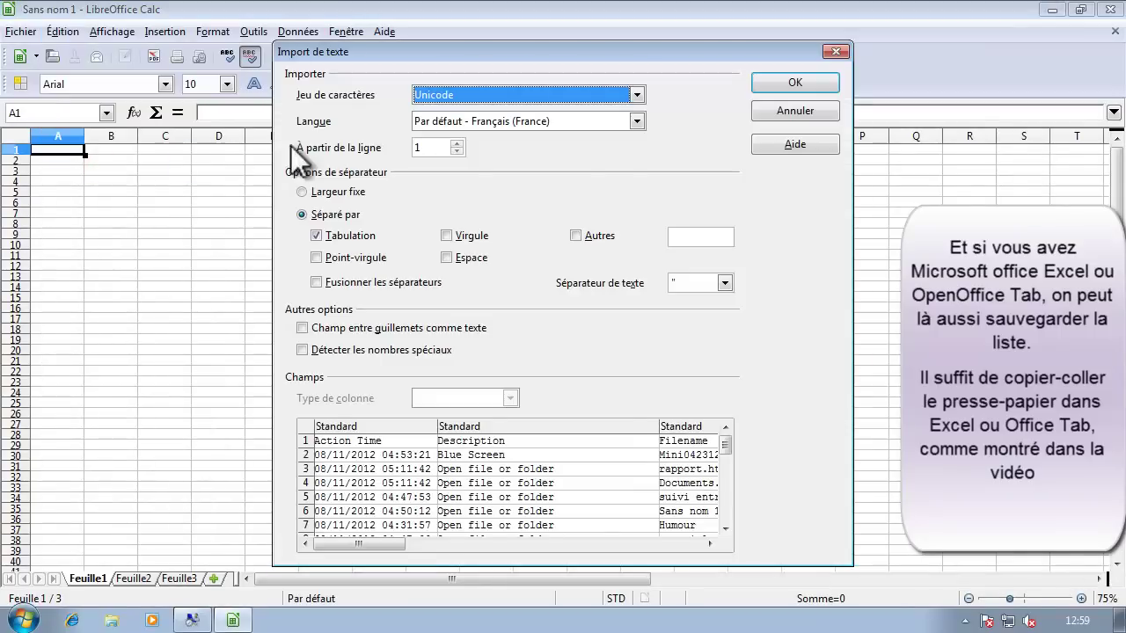
drag(642, 61, 545, 56)
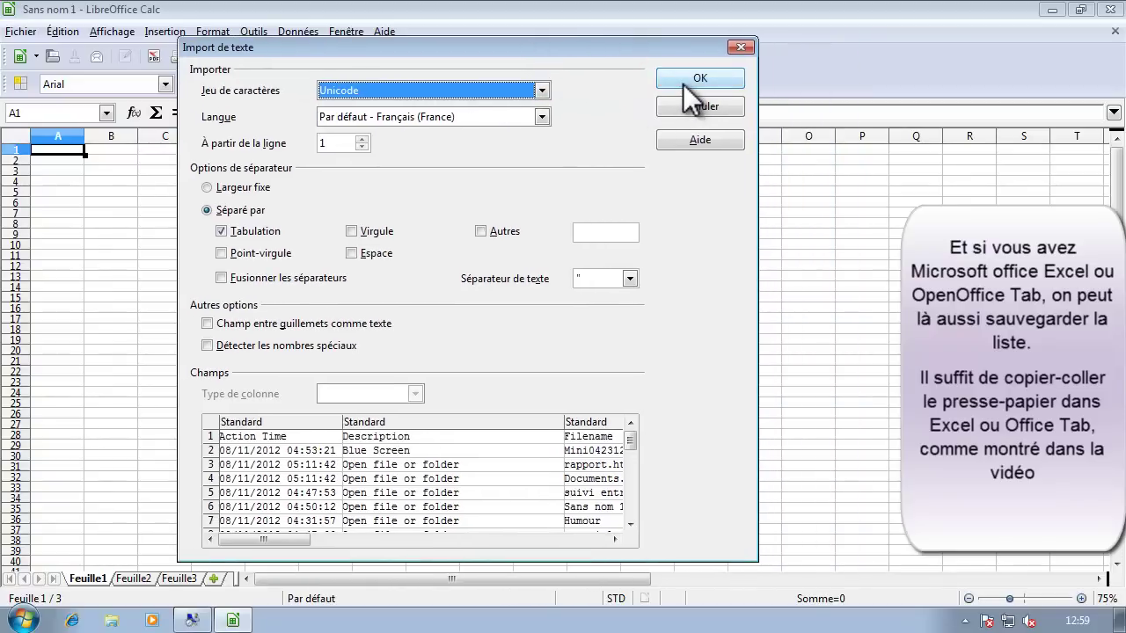
click(683, 83)
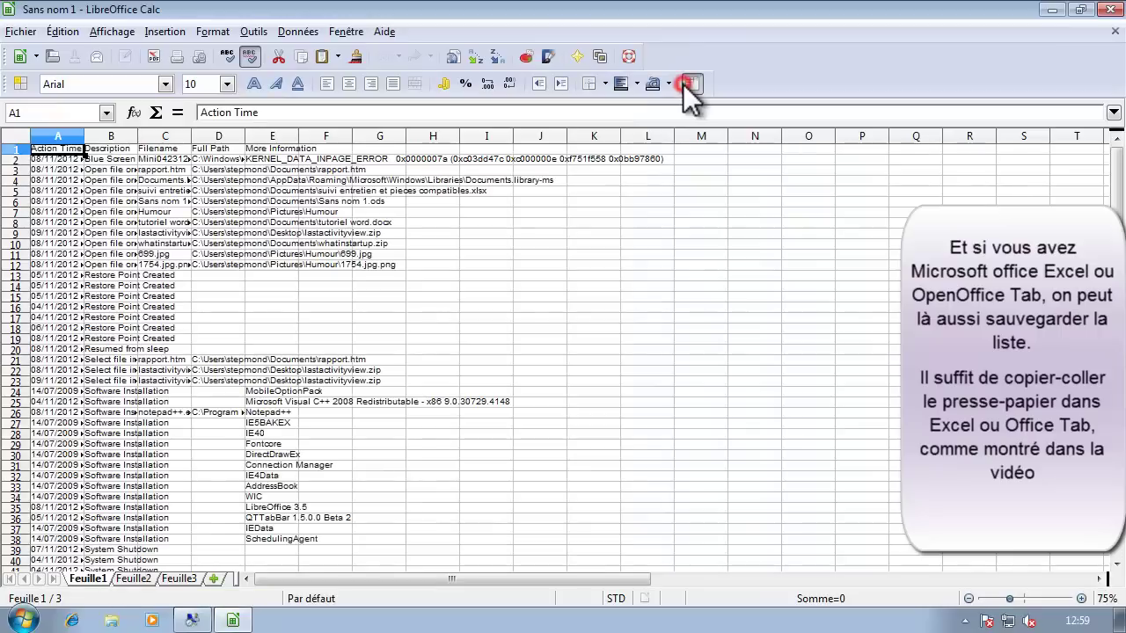
Step: Fit all the sheet's column widths to their contents, and look through the pasted activity list
click(1080, 598)
click(1080, 599)
click(1080, 599)
click(1079, 598)
click(1079, 599)
click(1080, 599)
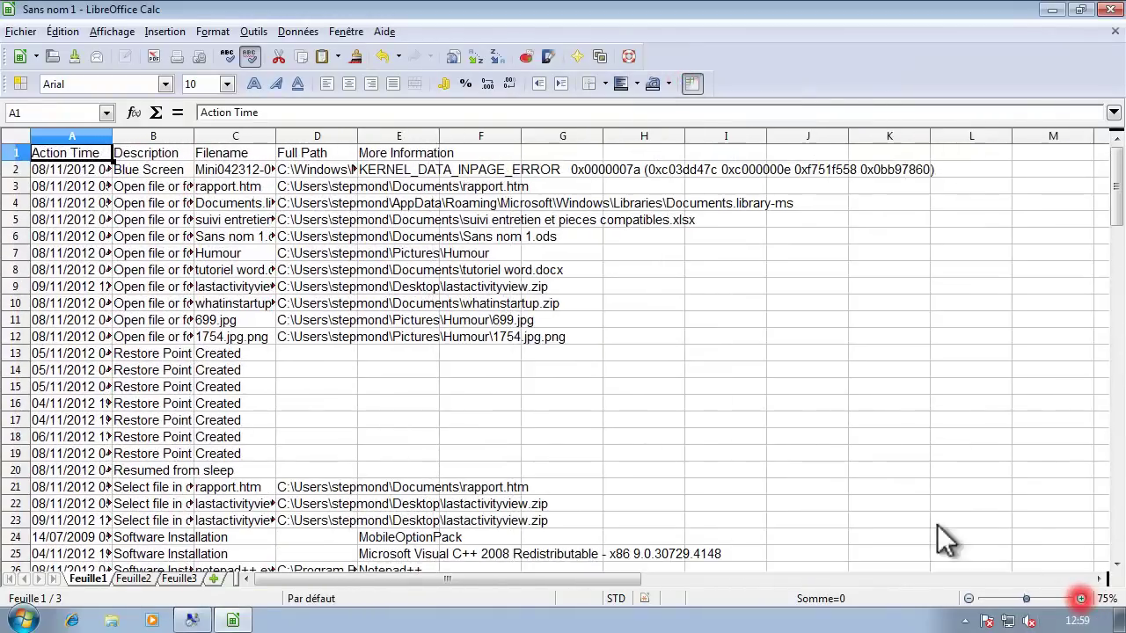
click(13, 134)
click(115, 134)
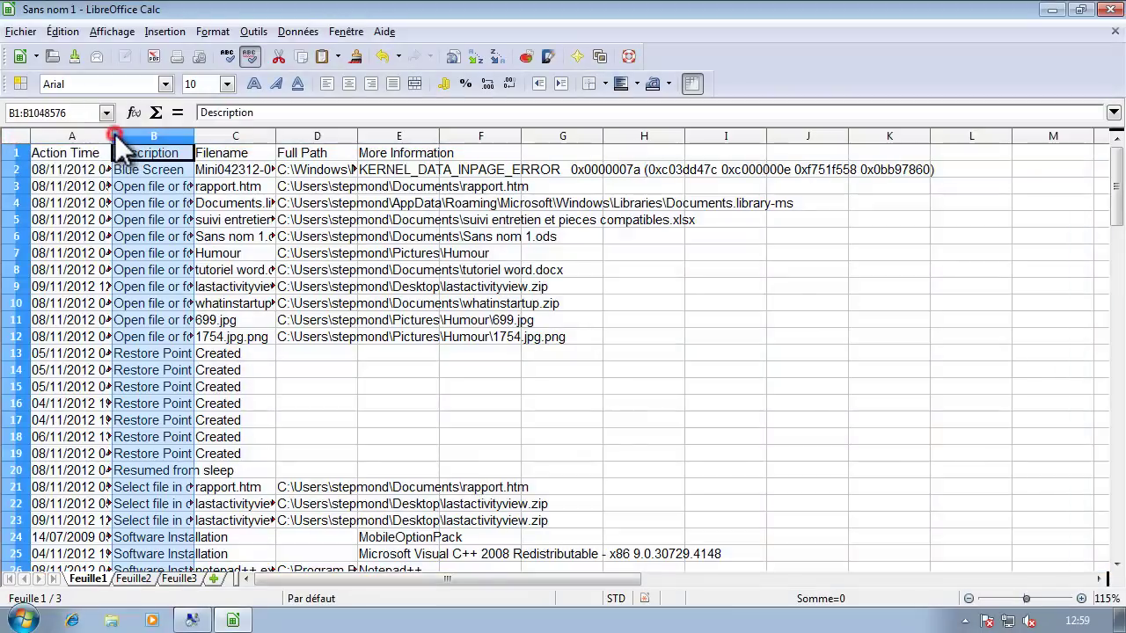
double_click(113, 134)
click(14, 135)
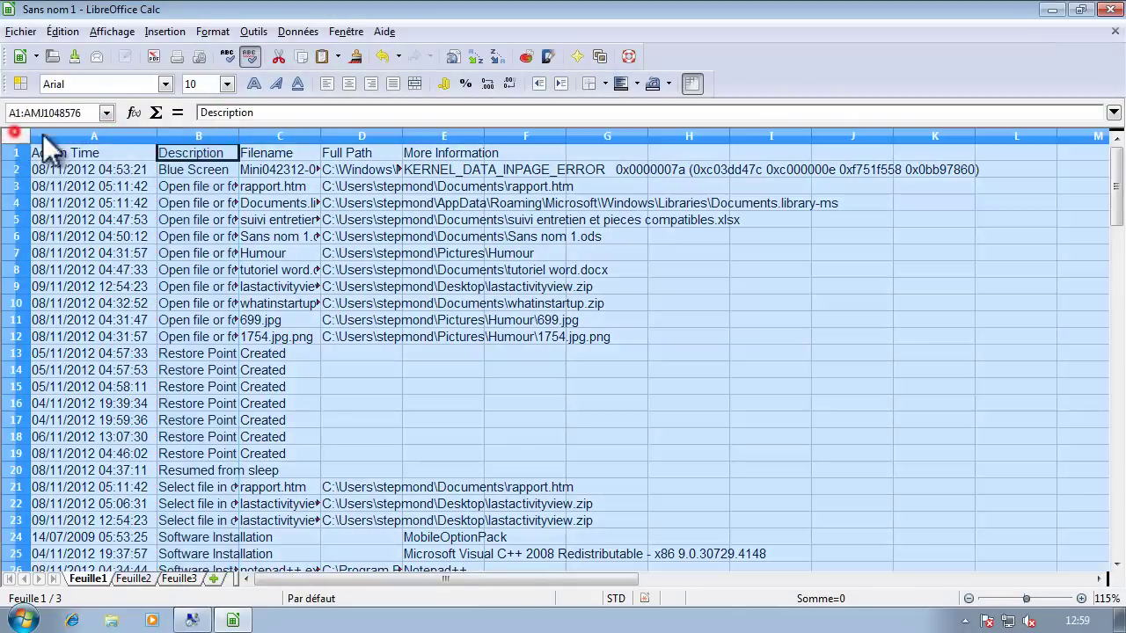
double_click(157, 134)
click(279, 270)
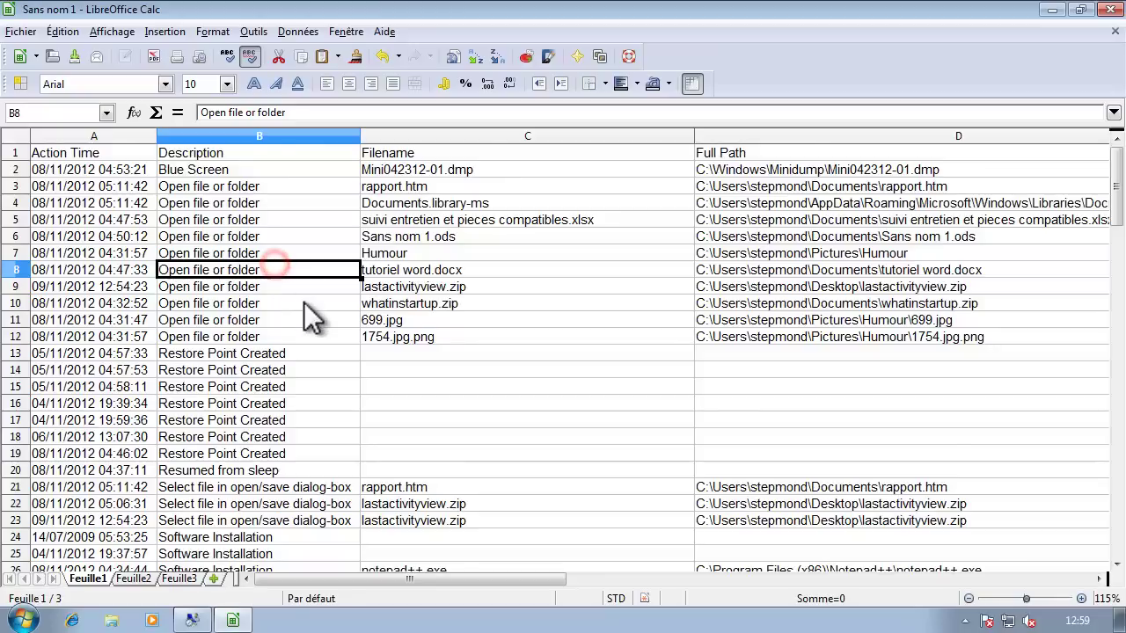
scroll(303, 301, down, 11)
scroll(304, 301, up, 11)
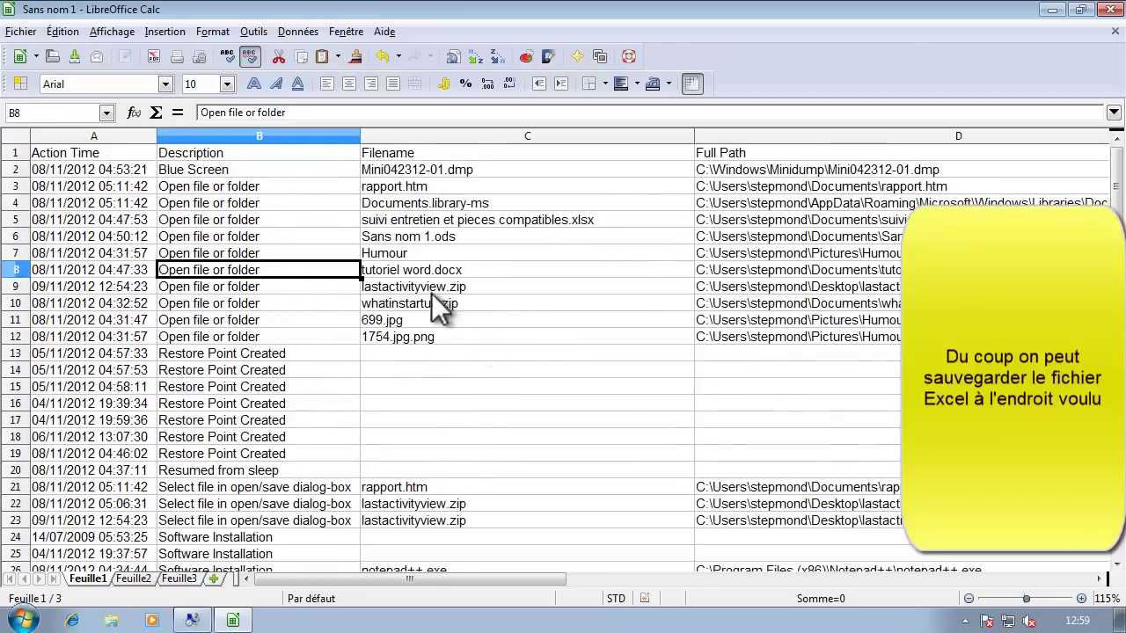
Step: Start saving the spreadsheet under a new name, with the local disk C: as the destination
click(24, 33)
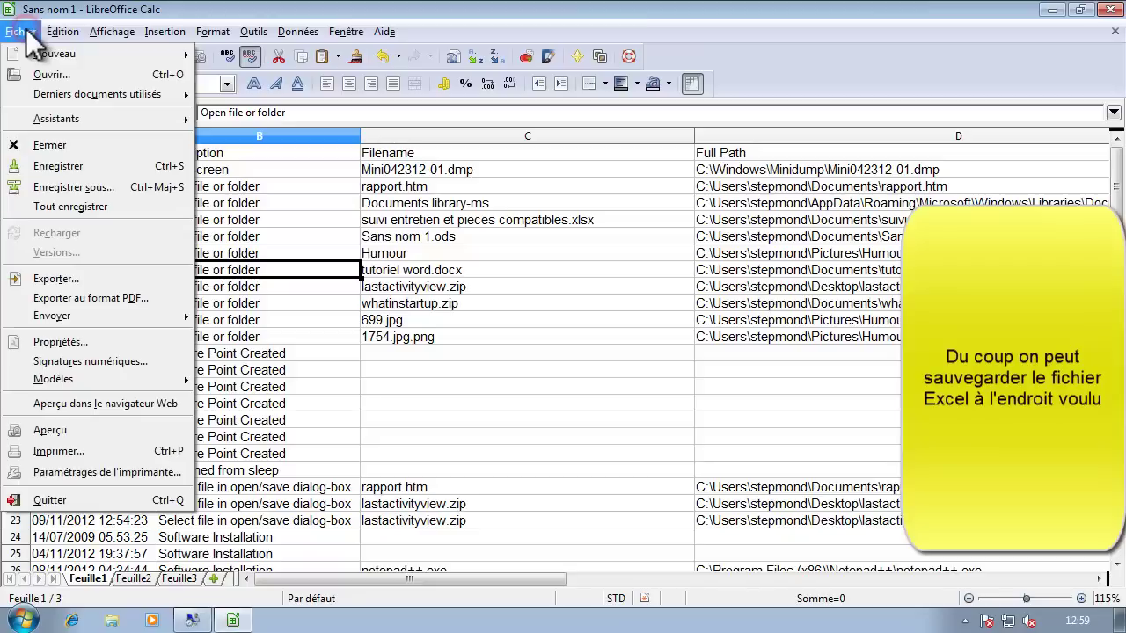
click(128, 190)
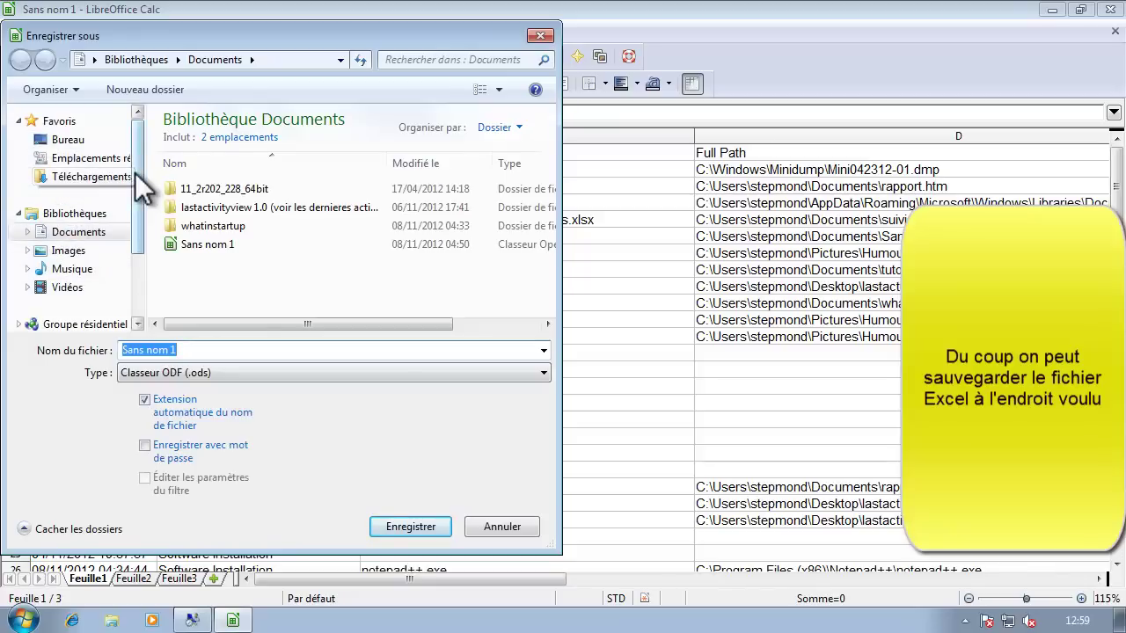
drag(134, 173, 98, 254)
click(69, 280)
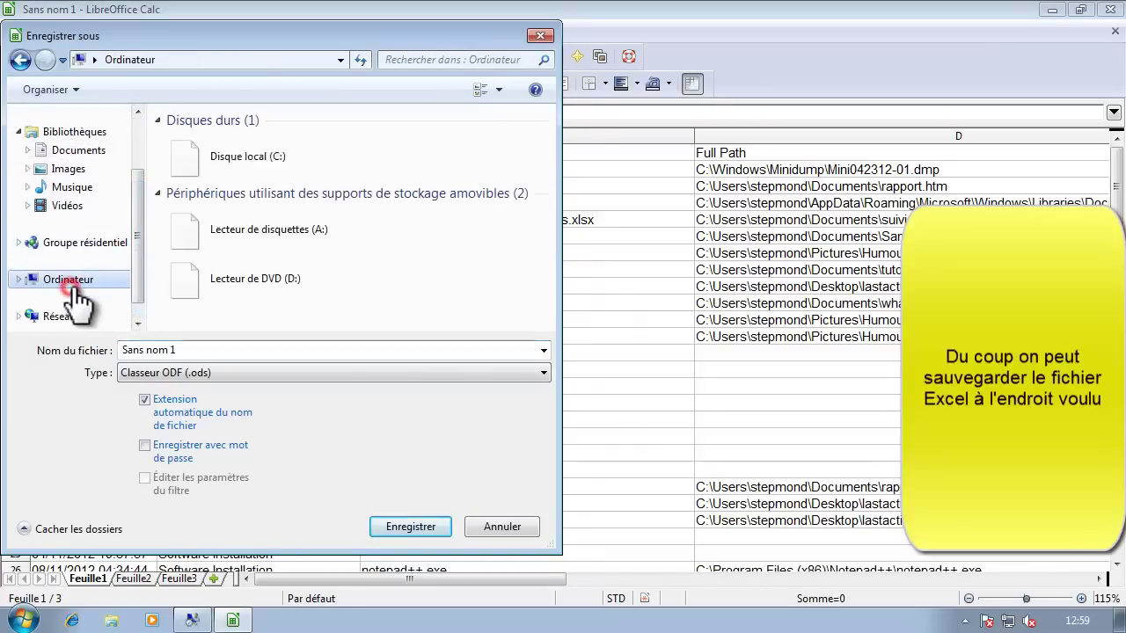
double_click(210, 164)
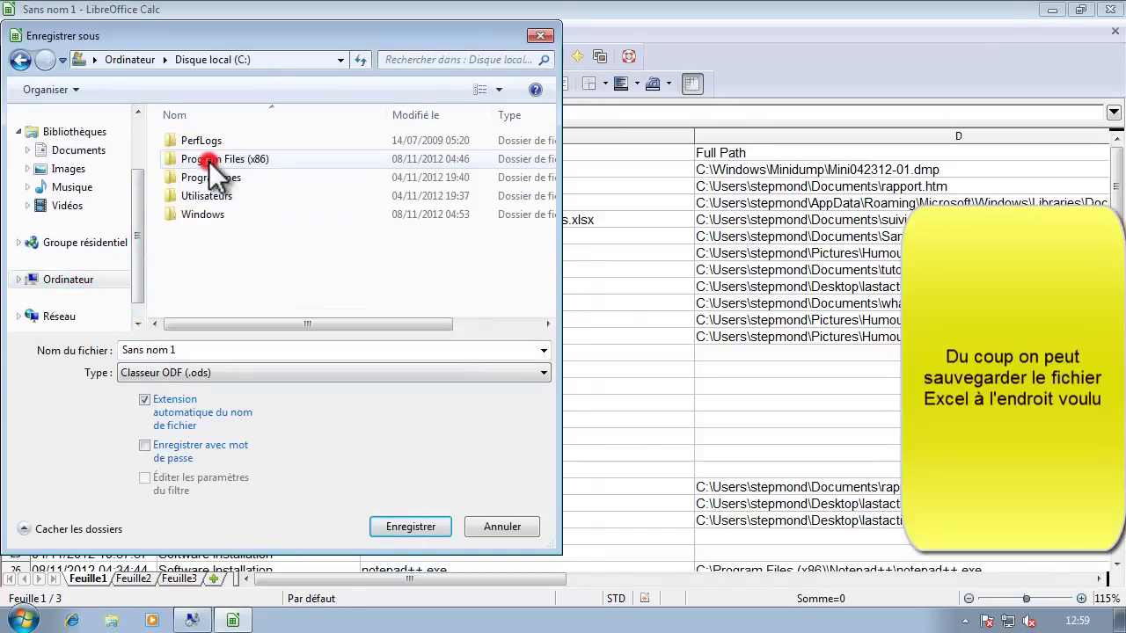
Step: Name the file "rapport lastactivityview format excel" and set its type to Microsoft Excel 2007/2010 XML (.xlsx)
click(207, 350)
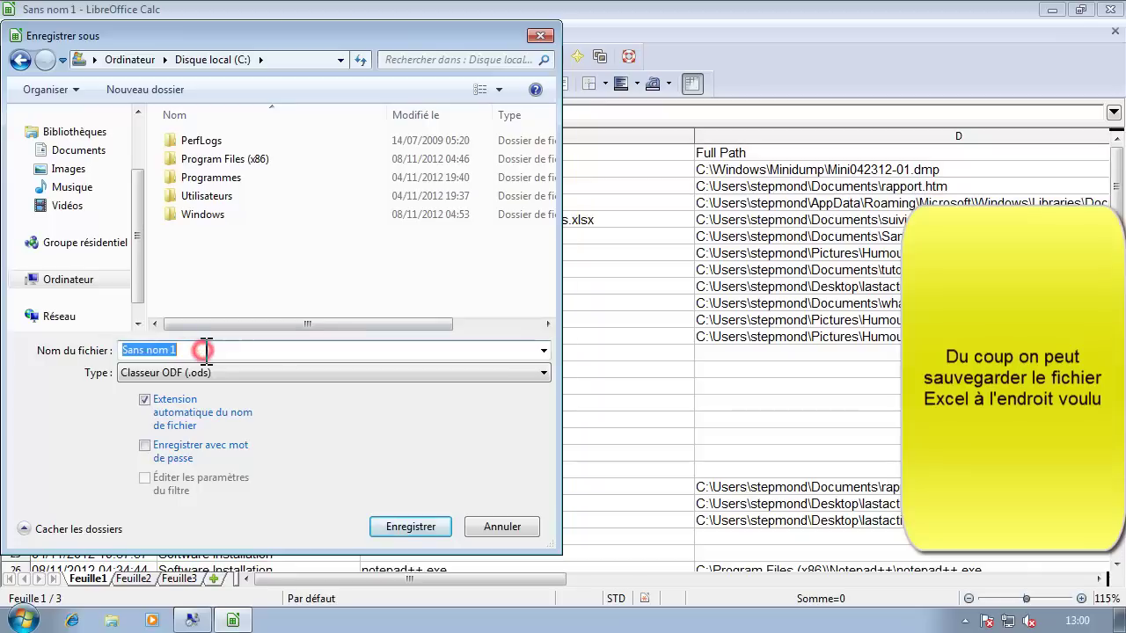
text(rapp)
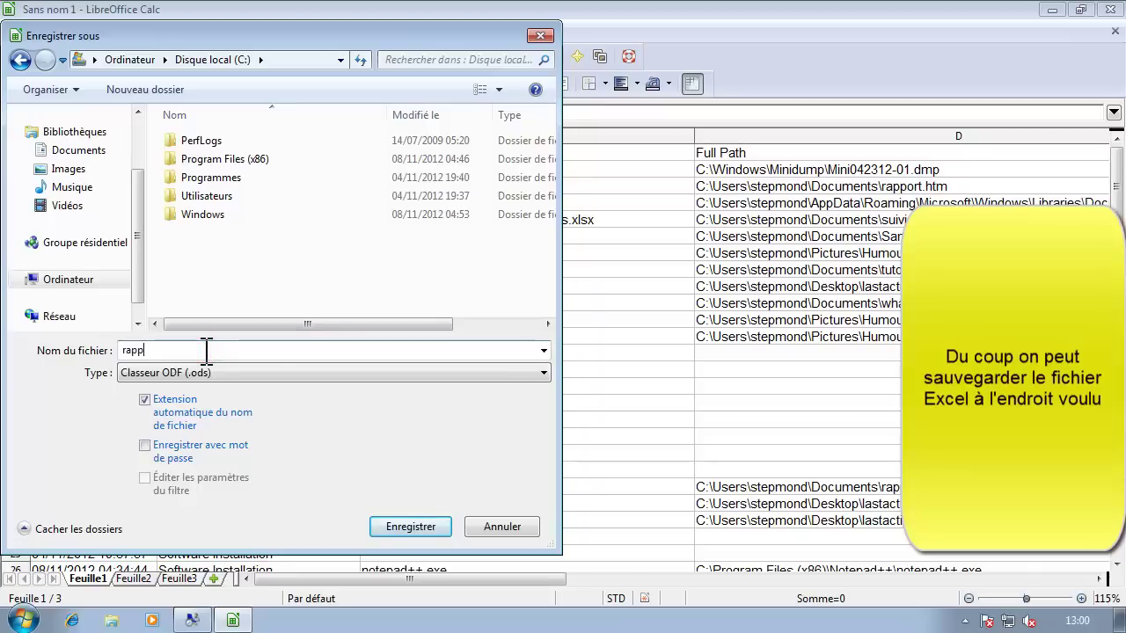
text(ort lastactivityview format excel)
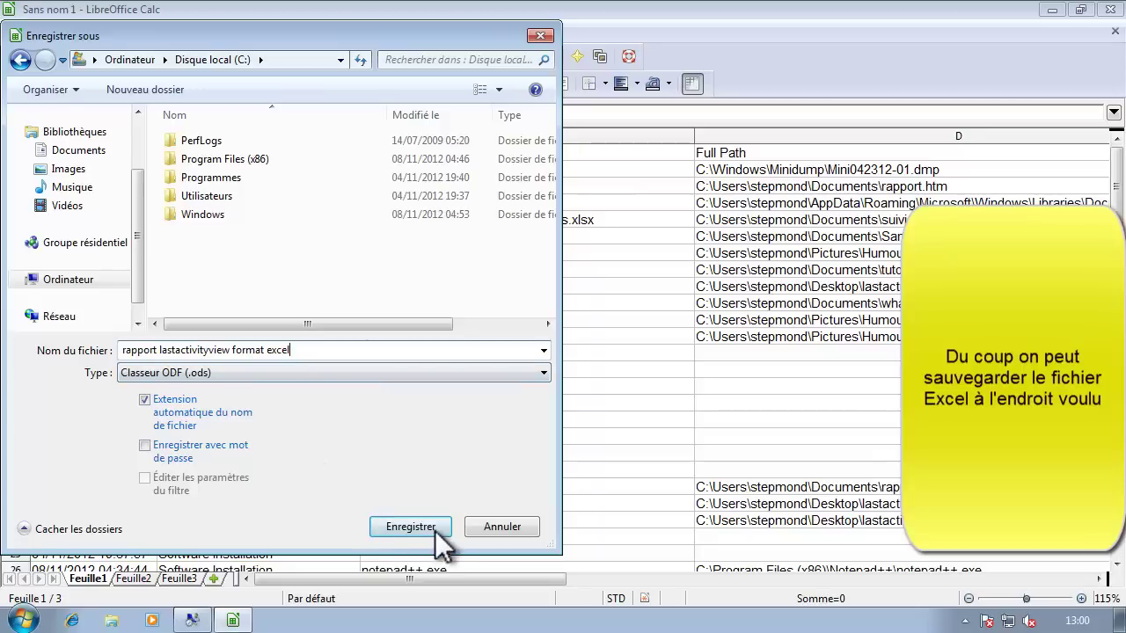
click(412, 376)
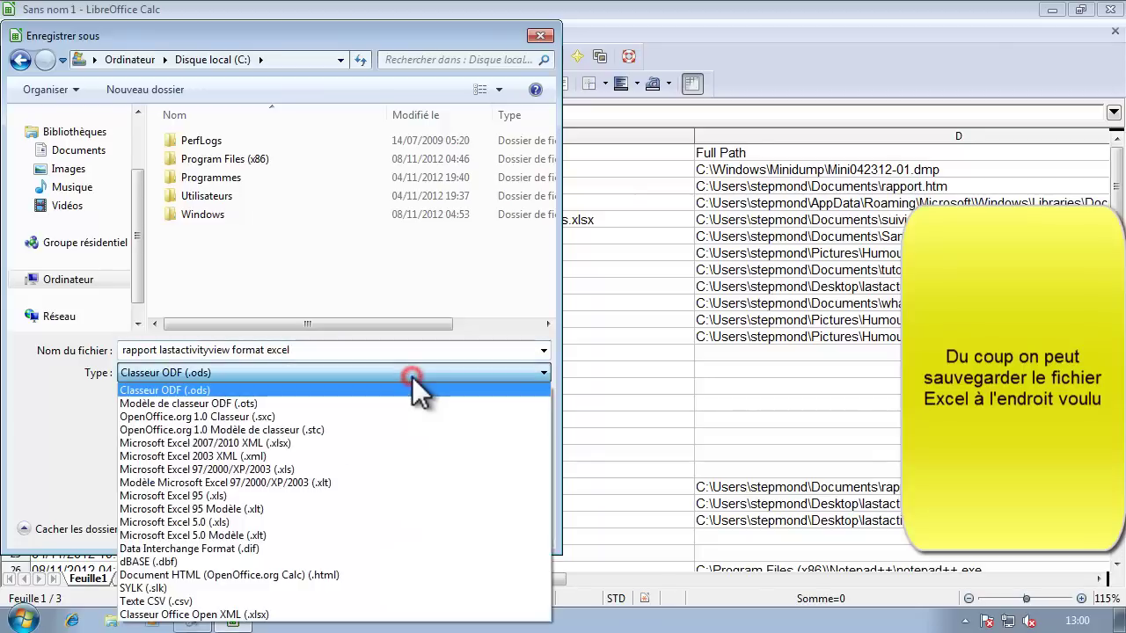
click(413, 445)
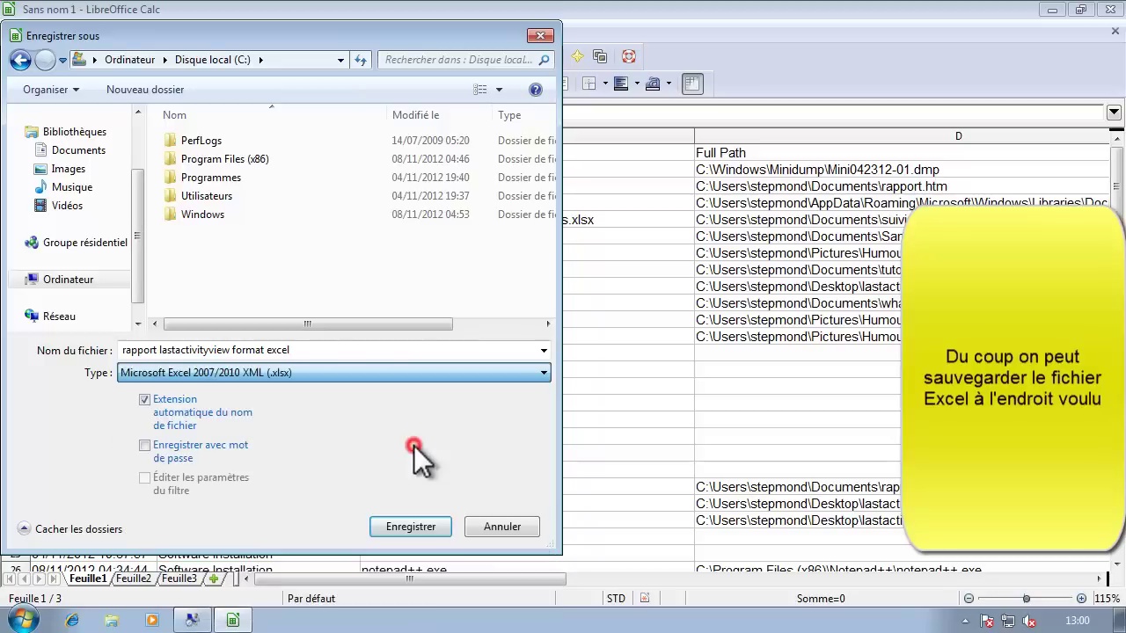
Step: Save the file, accepting the proposed user folder as the location and keeping the Microsoft Excel 2007/2010 XML format
click(436, 531)
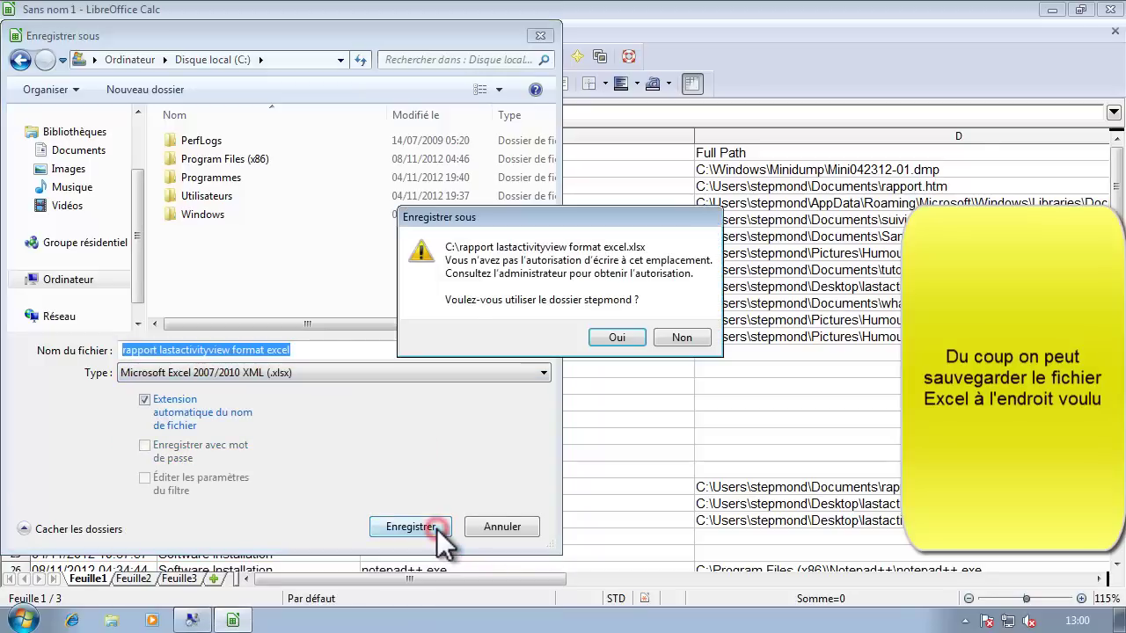
click(617, 339)
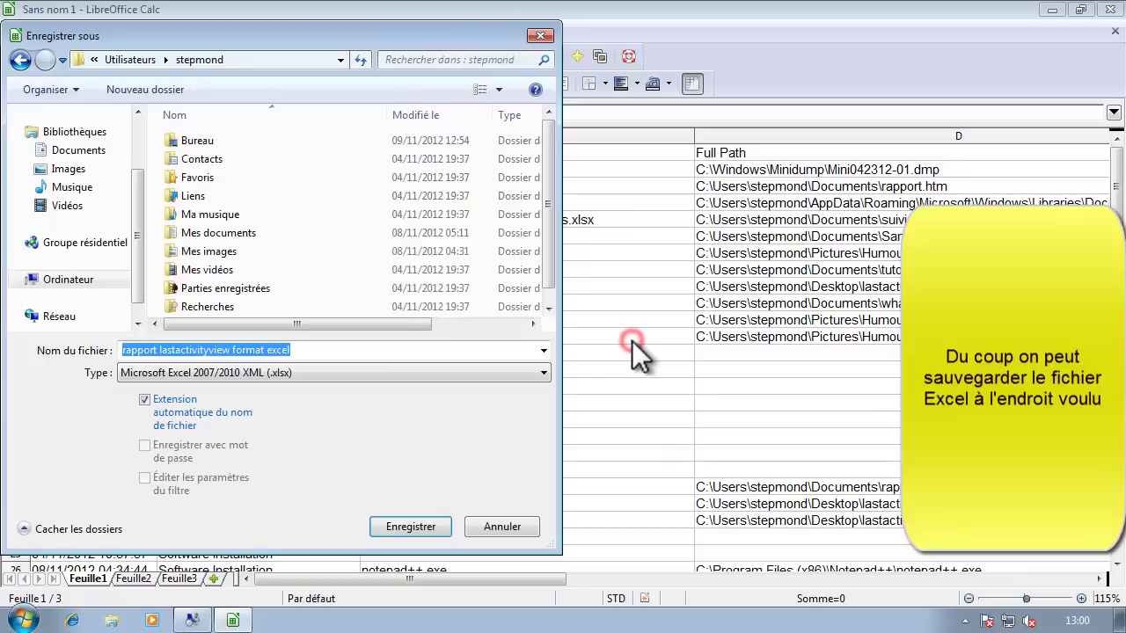
click(436, 524)
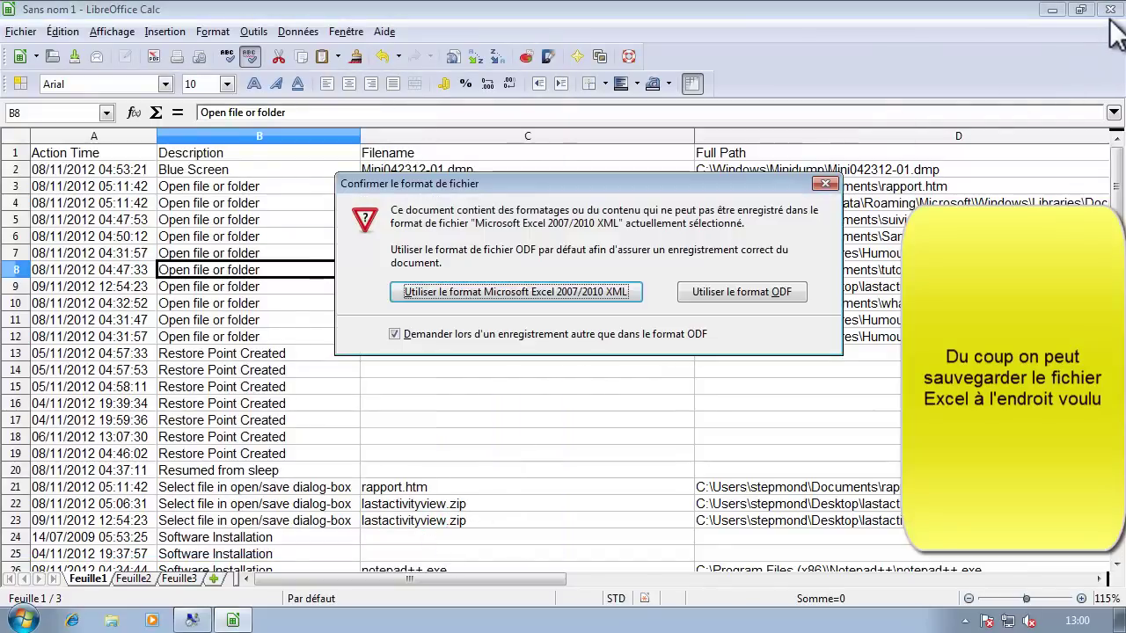
click(626, 291)
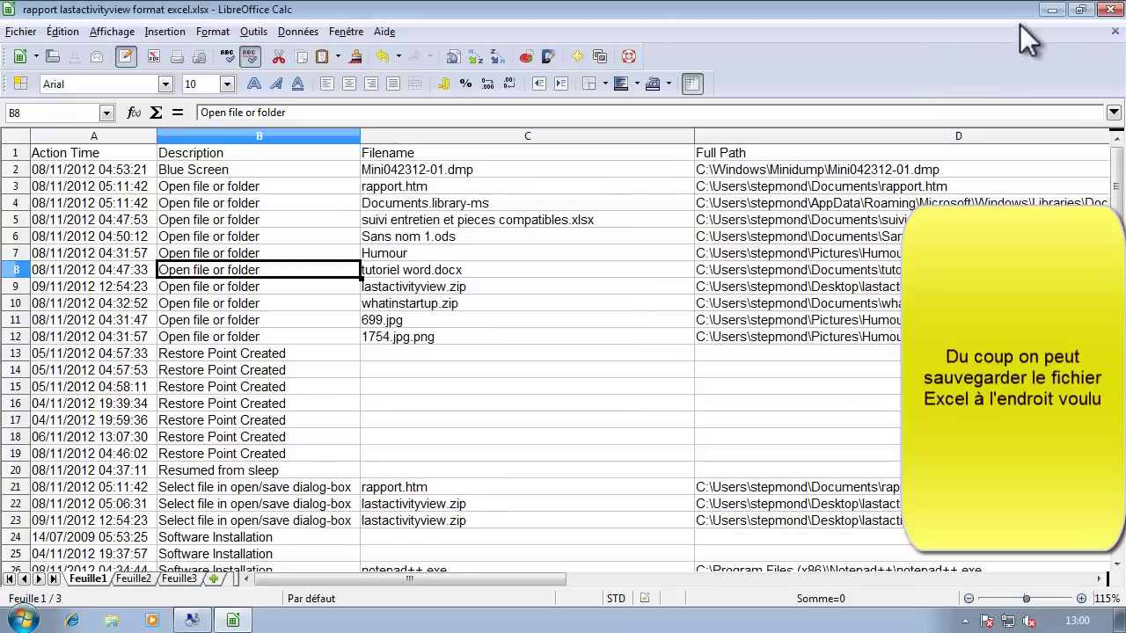
Step: Close the saved spreadsheet and deselect all items in the LastActivityView list
click(1112, 11)
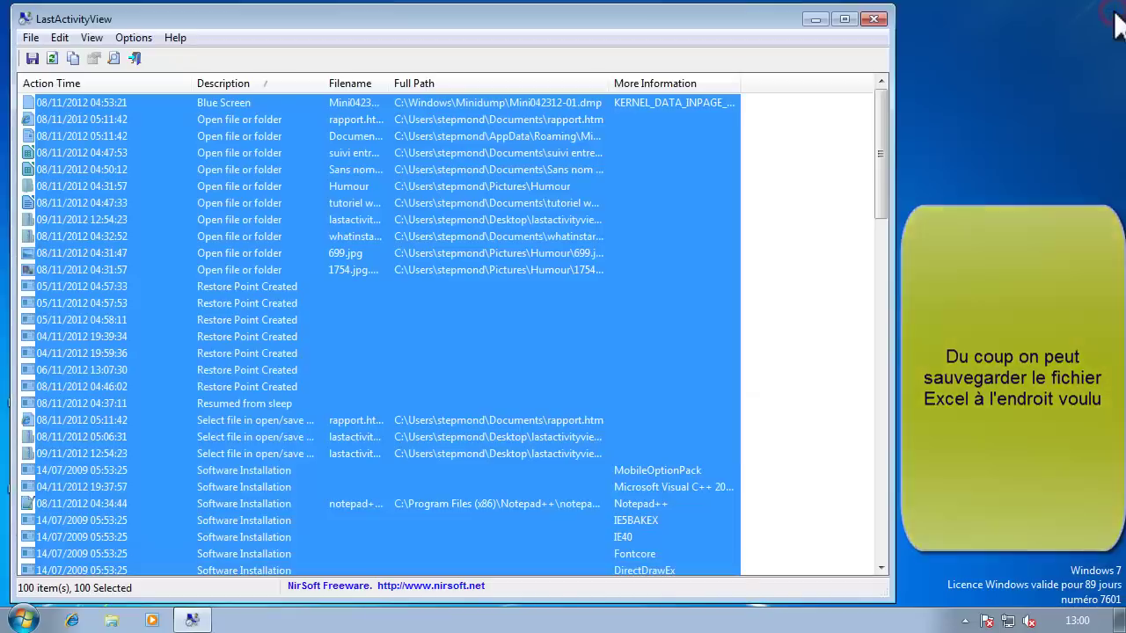
click(807, 134)
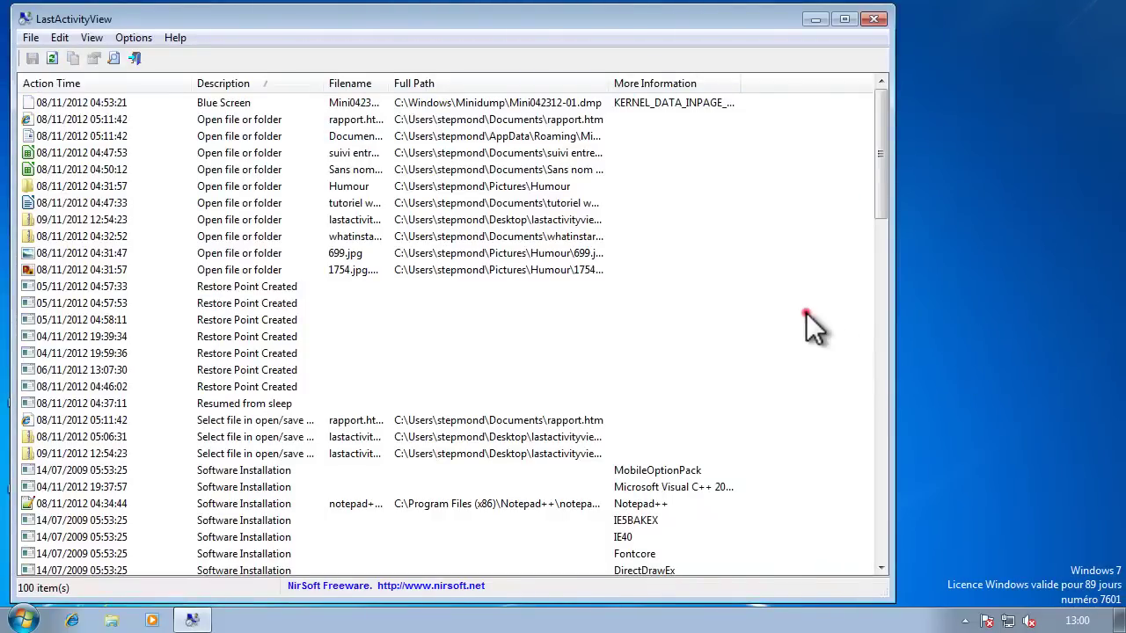
Step: Look through the list of recorded actions and select the Blue Screen entry
scroll(449, 334, down, 10)
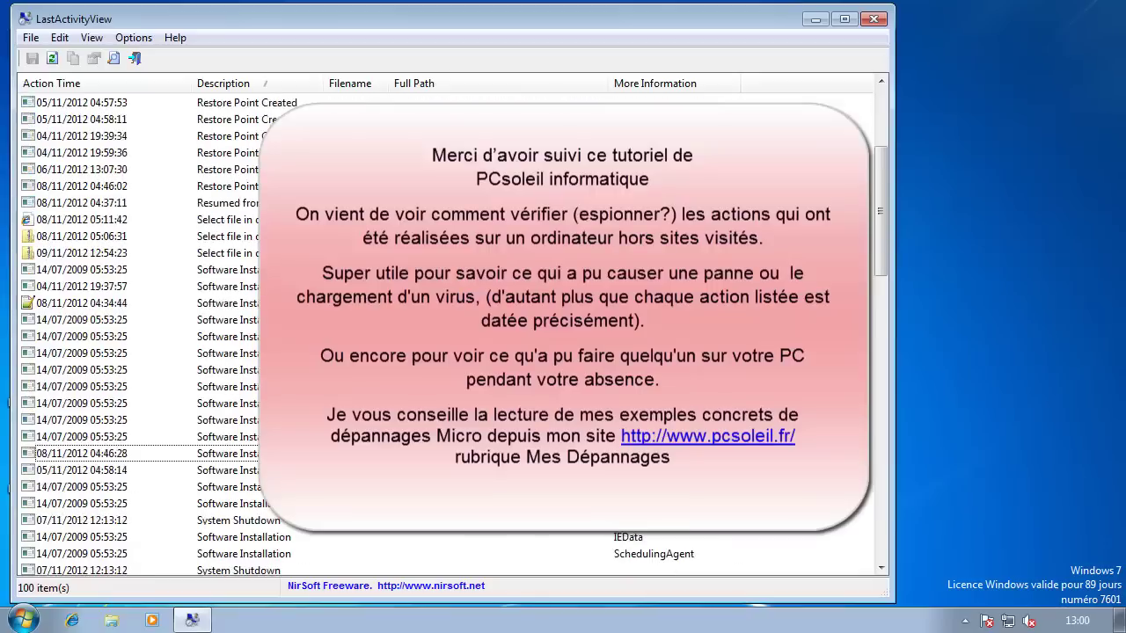
scroll(449, 334, down, 1)
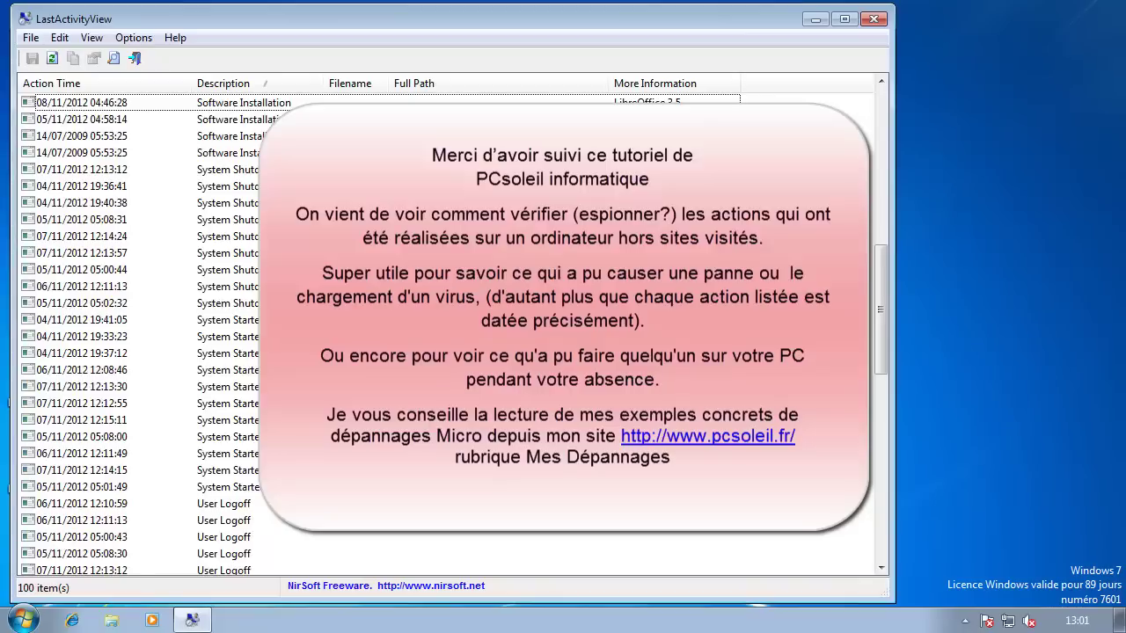
scroll(140, 334, up, 7)
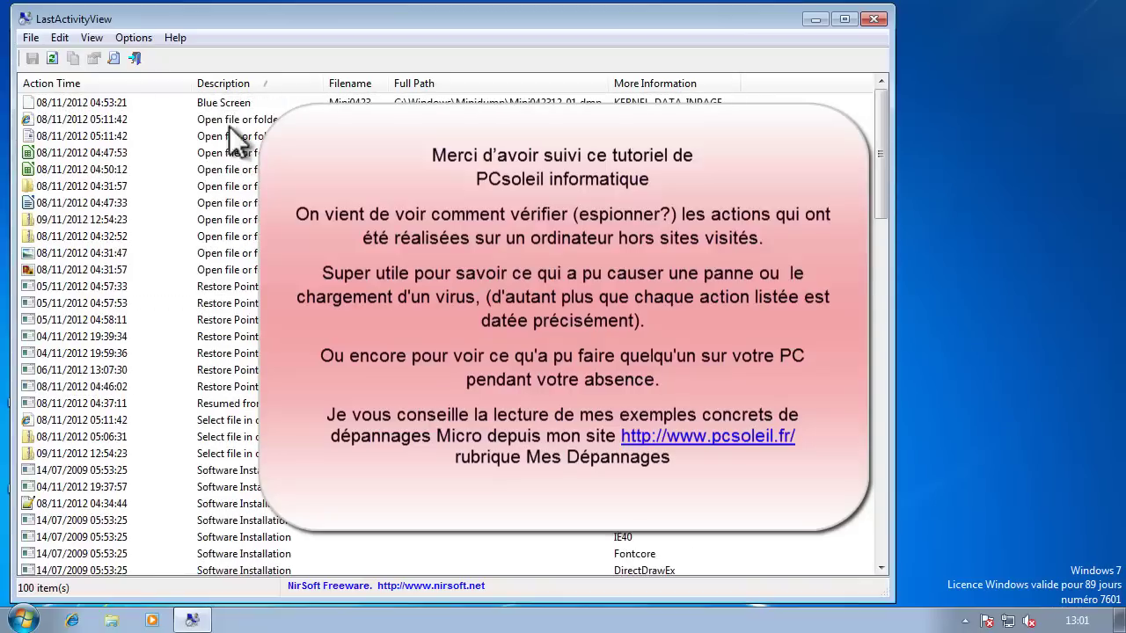
click(238, 98)
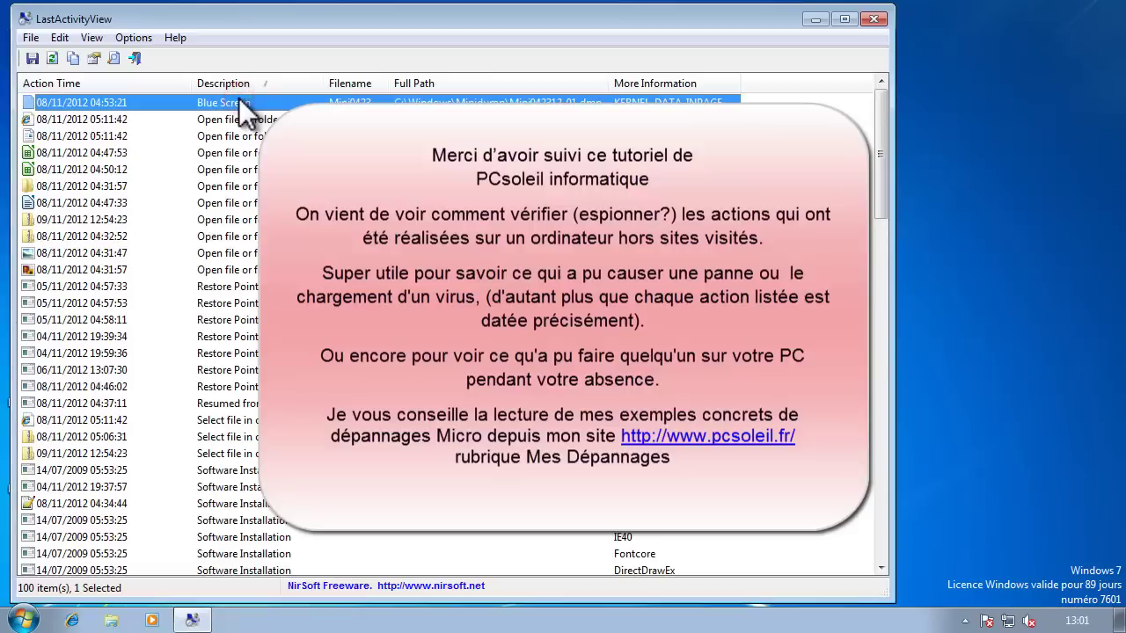